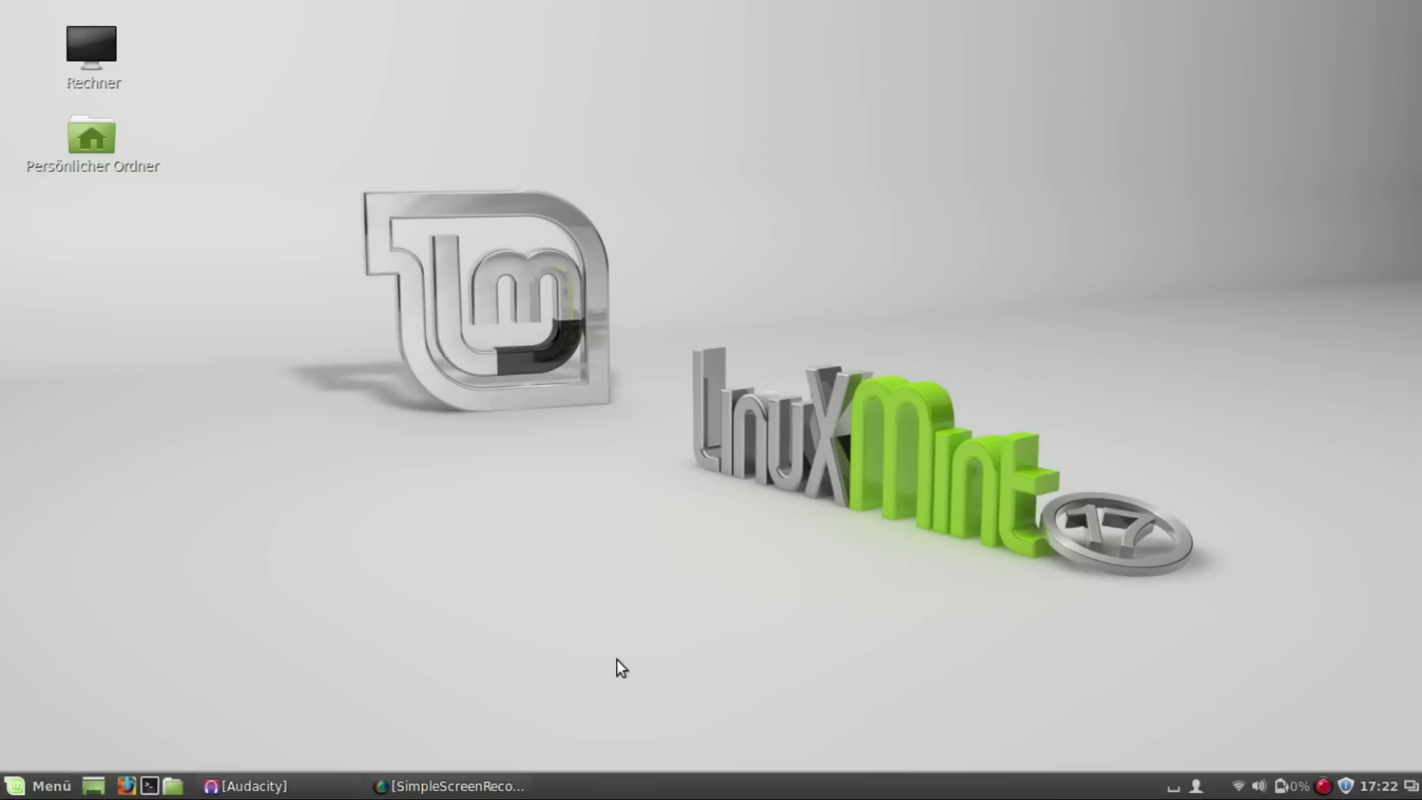
left_click_drag(490, 128, 259, 145)
left_click_drag(258, 145, 629, 450)
left_click_drag(349, 119, 635, 463)
Step: Set the Leistenanordnung of the desktop panel to "Umgekehrt (Leiste oben)" and close the panel settings
right_click(600, 794)
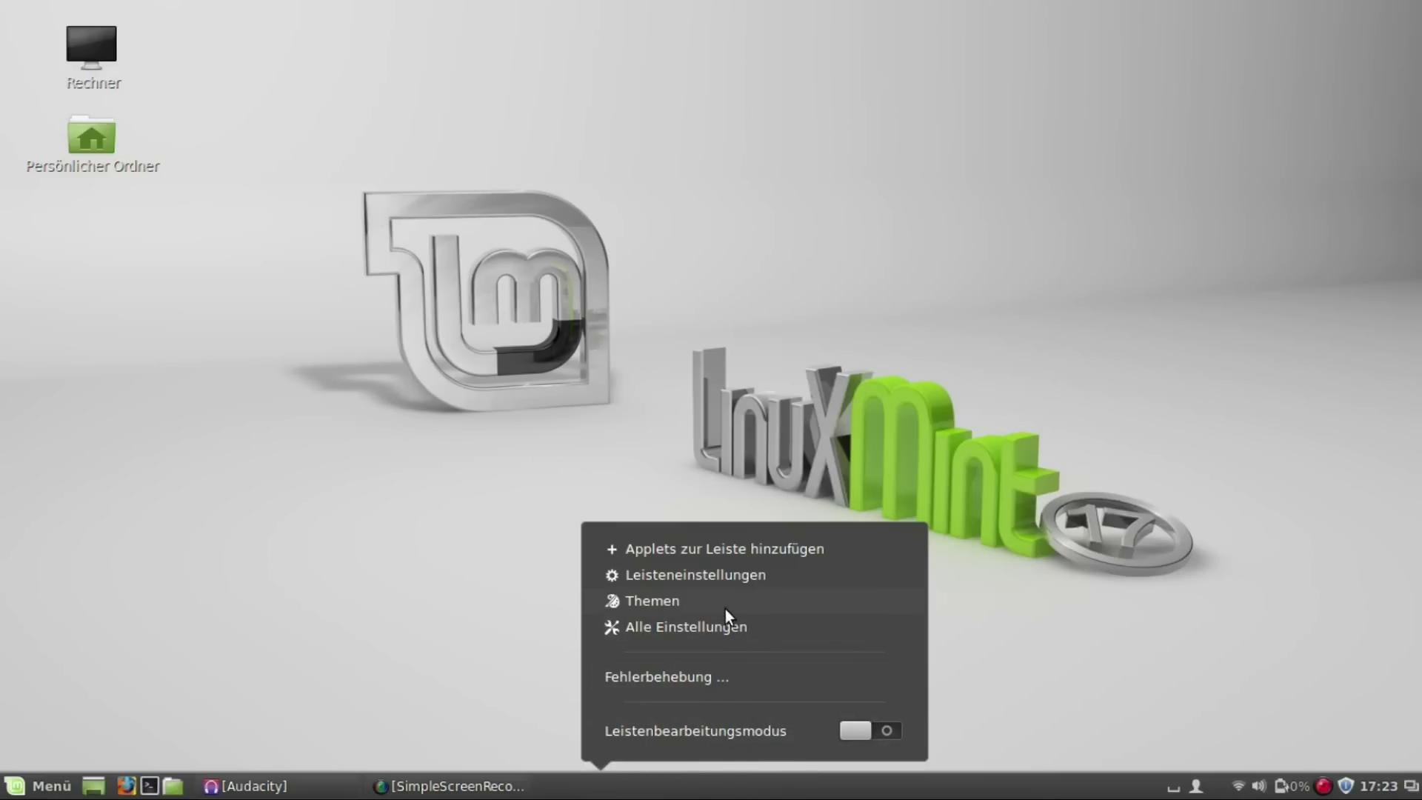
left_click(745, 574)
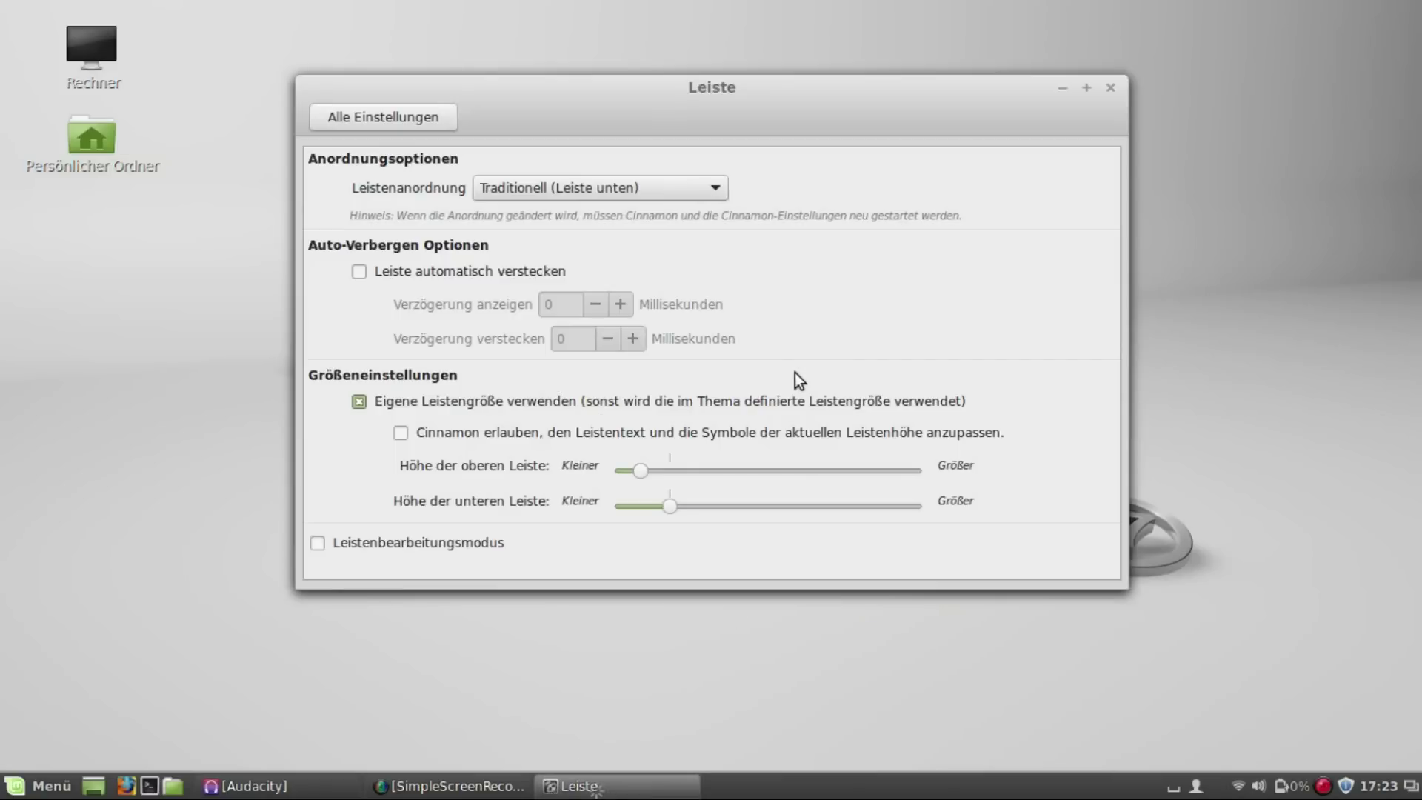
left_click(557, 189)
left_click(602, 214)
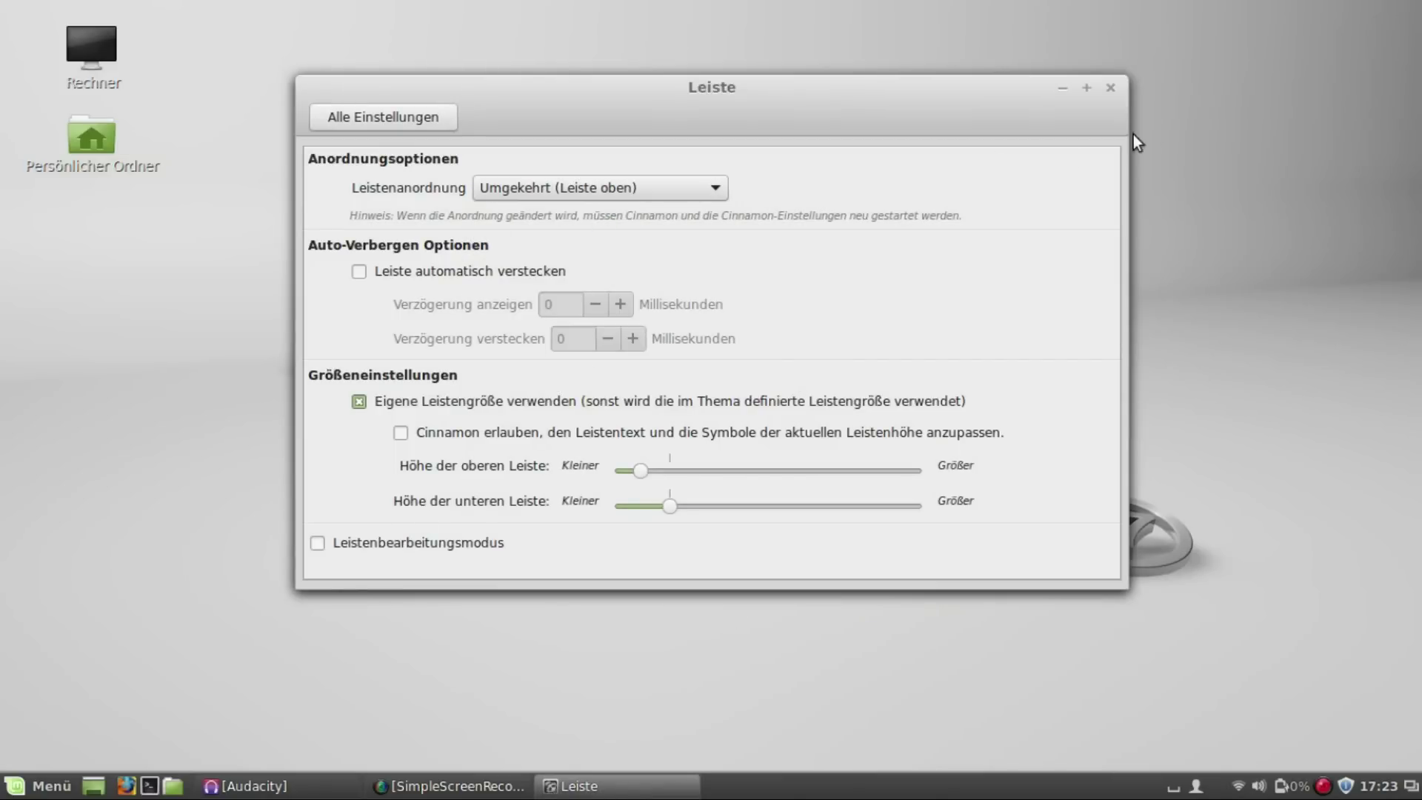
left_click_drag(1032, 90, 1067, 50)
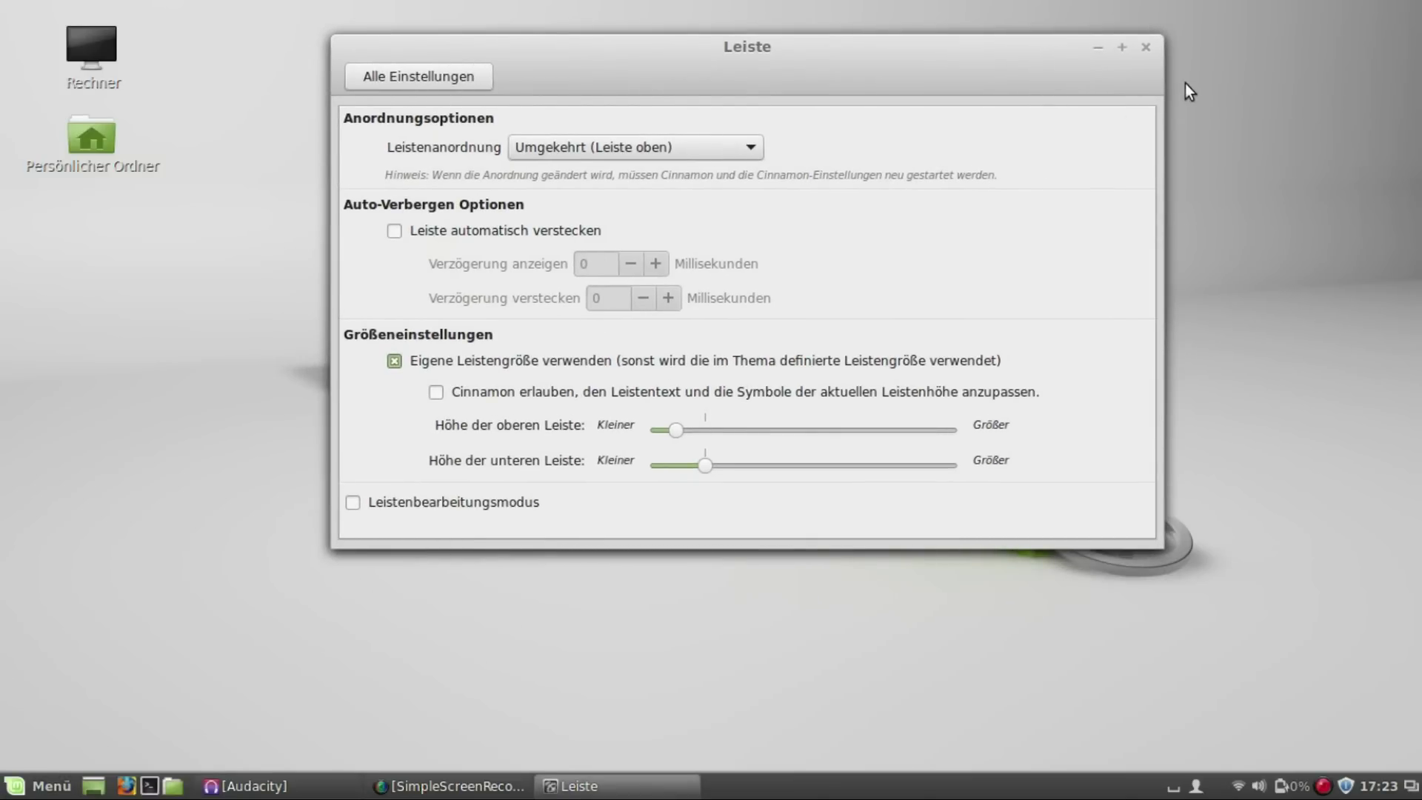
left_click(1145, 51)
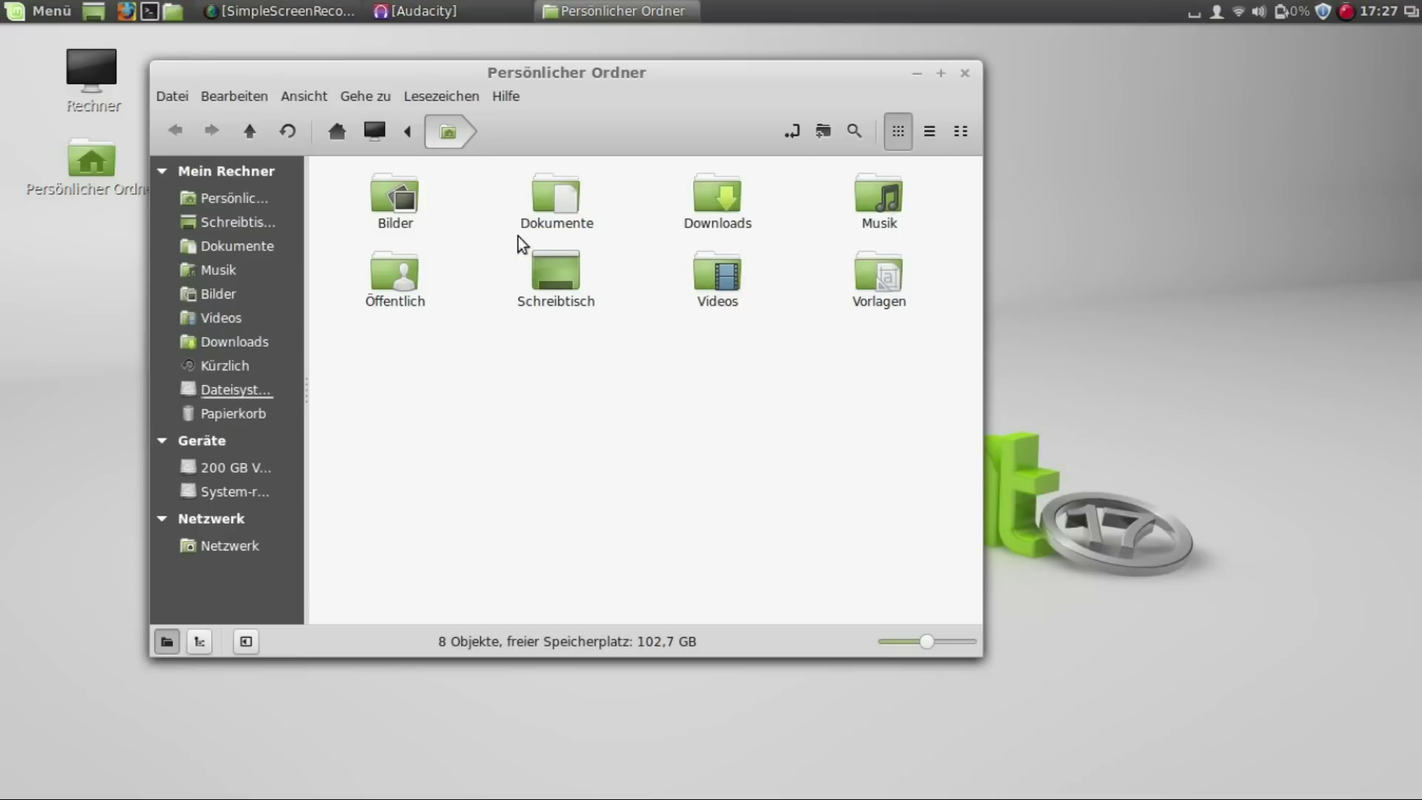
Step: Set mbuntu (4).jpg from Downloads/MBuntu-Wallpapers as the desktop background and close the folder window
double_click(717, 204)
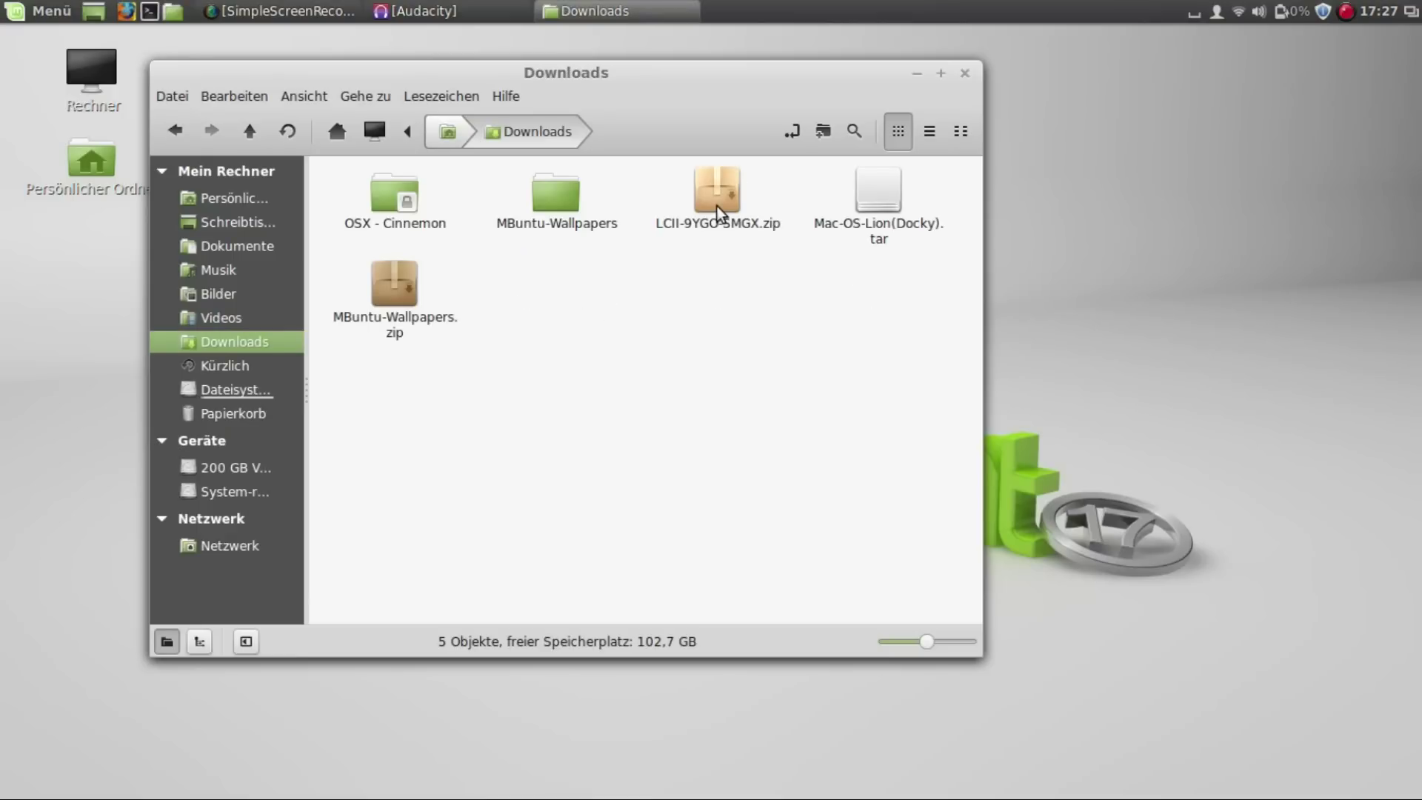
double_click(582, 201)
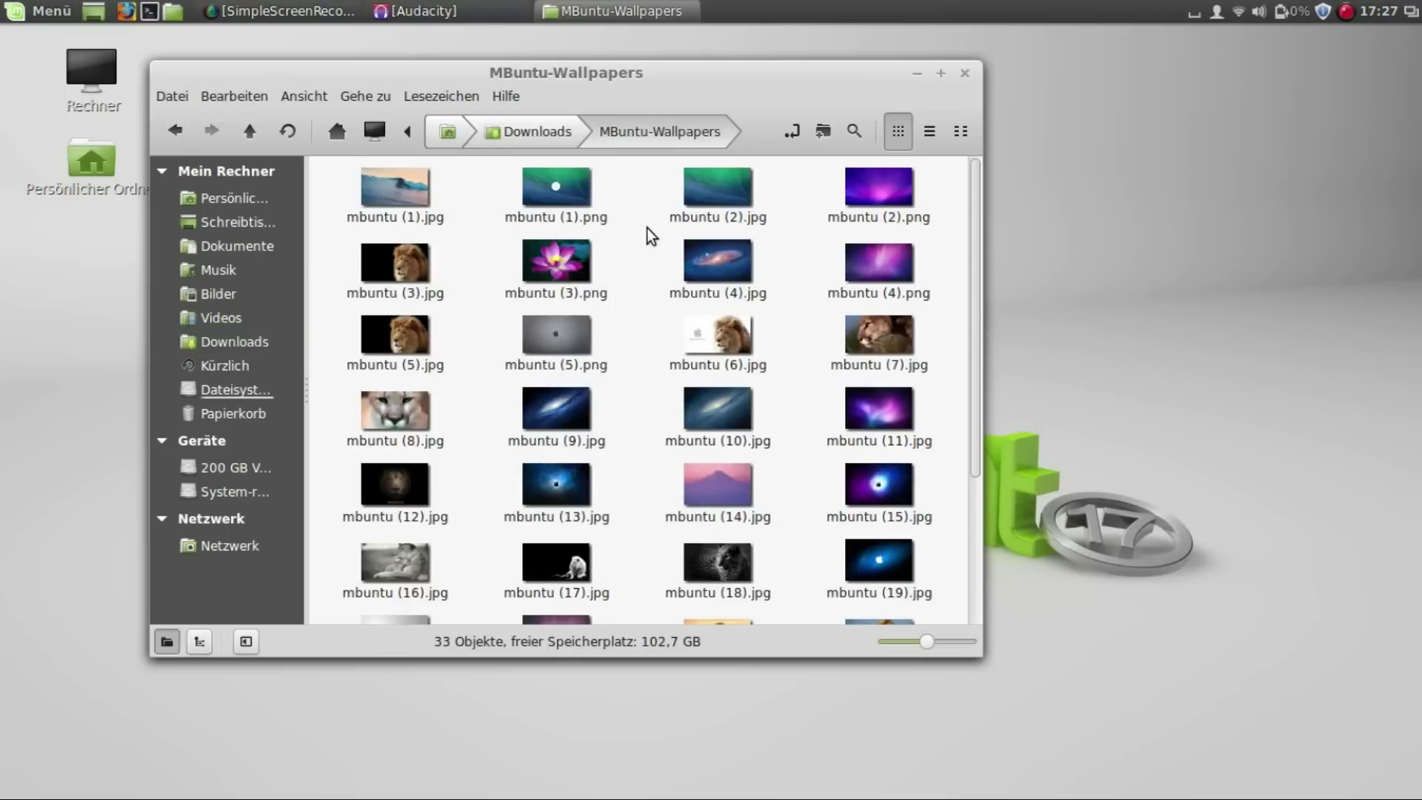
scroll(977, 215, "down", 1)
scroll(981, 205, "up", 1)
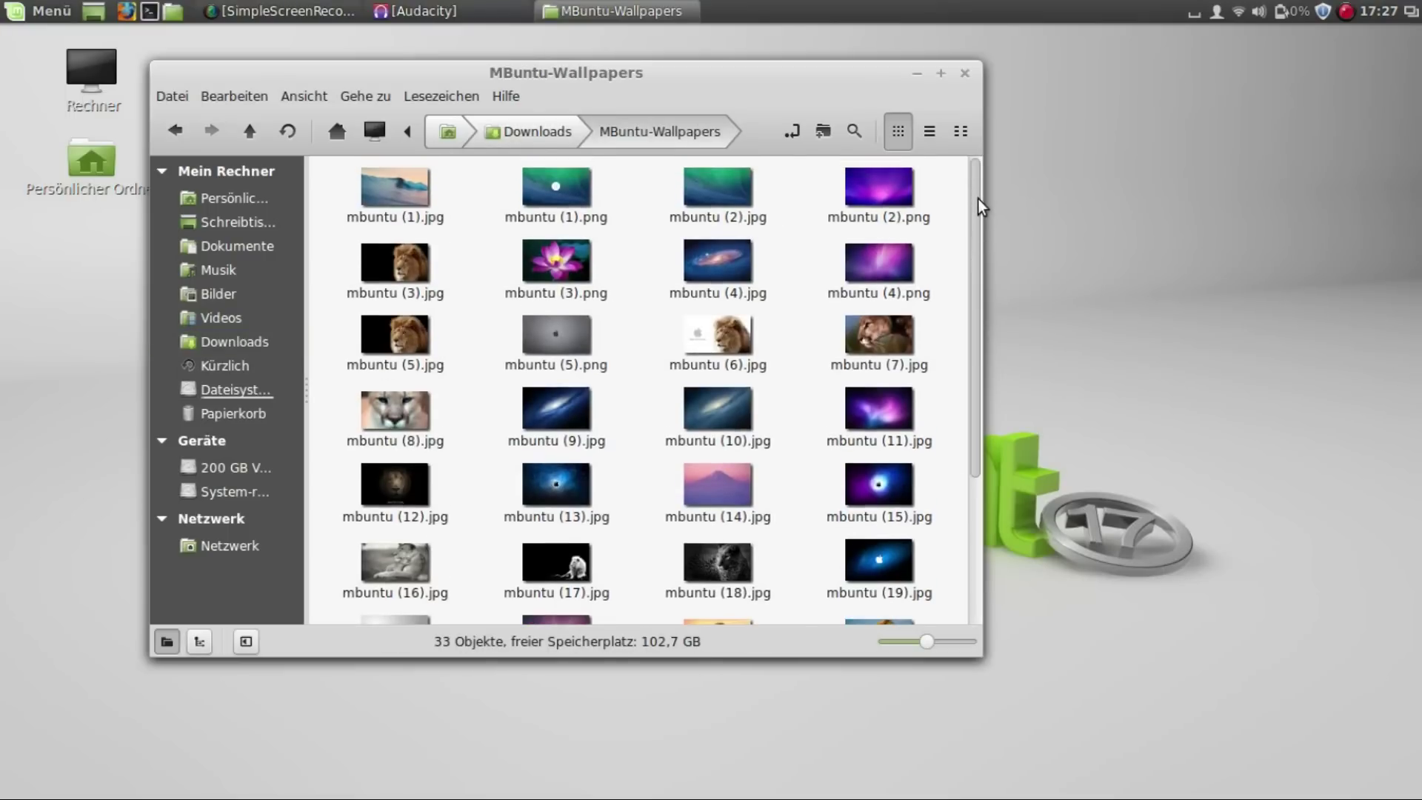
left_click(726, 262)
right_click(729, 261)
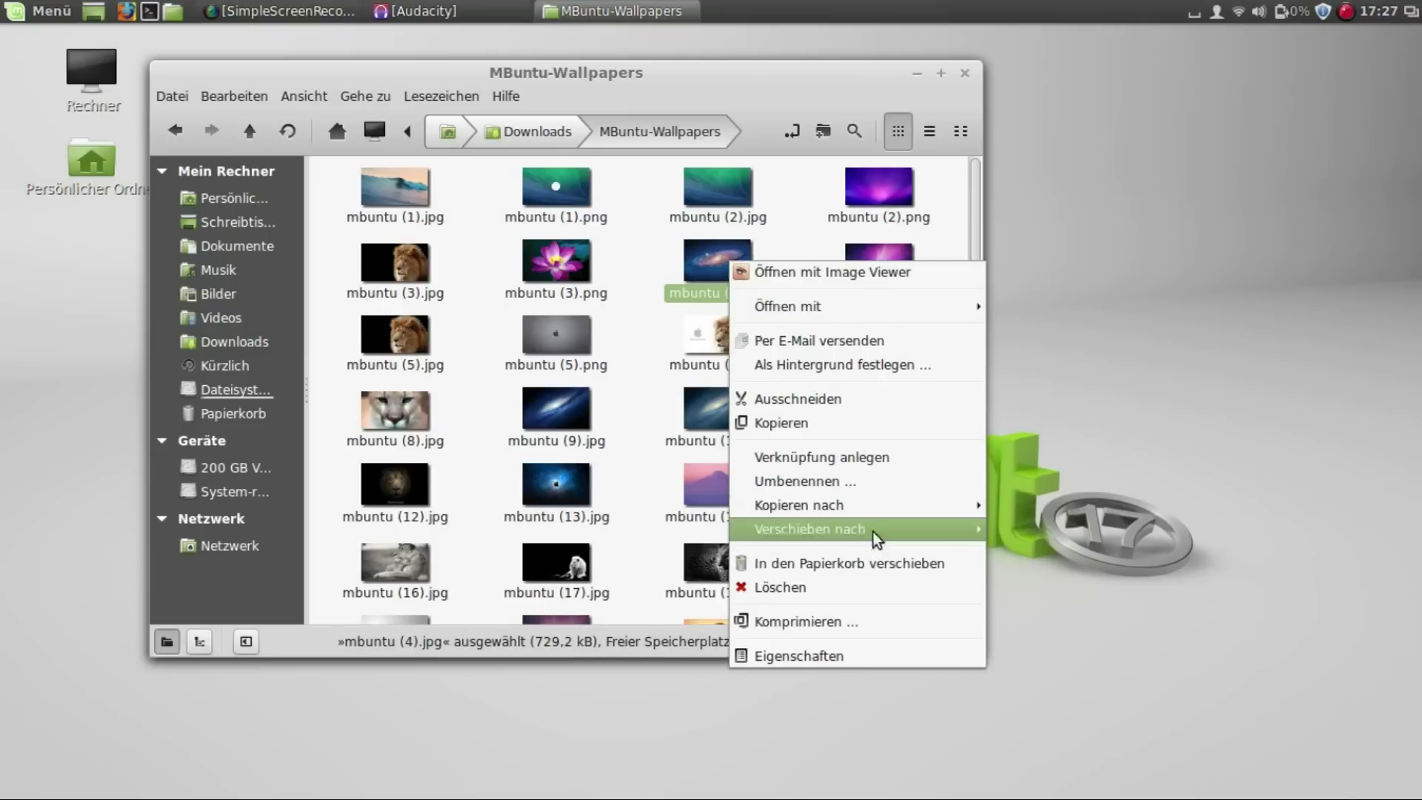
left_click(861, 374)
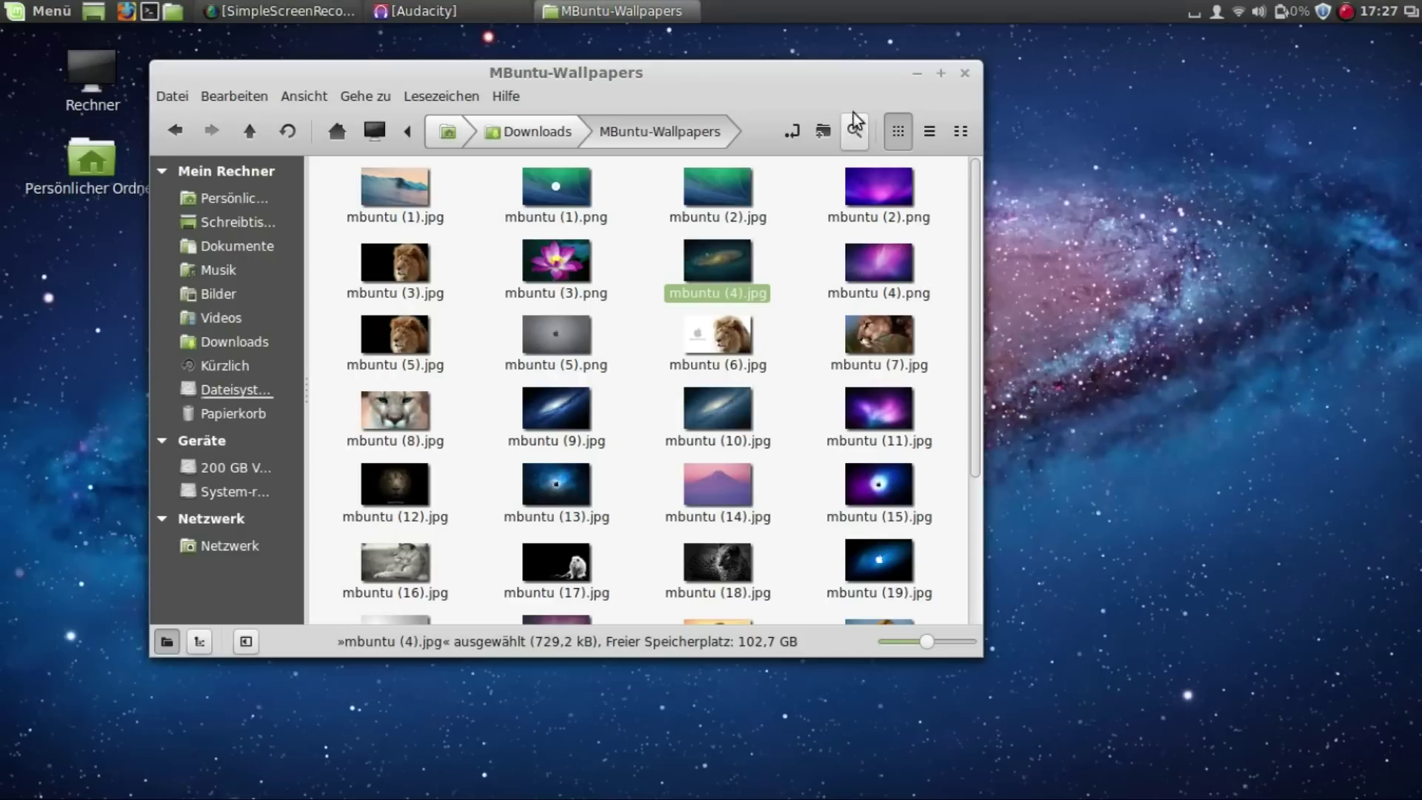
left_click_drag(868, 77, 947, 151)
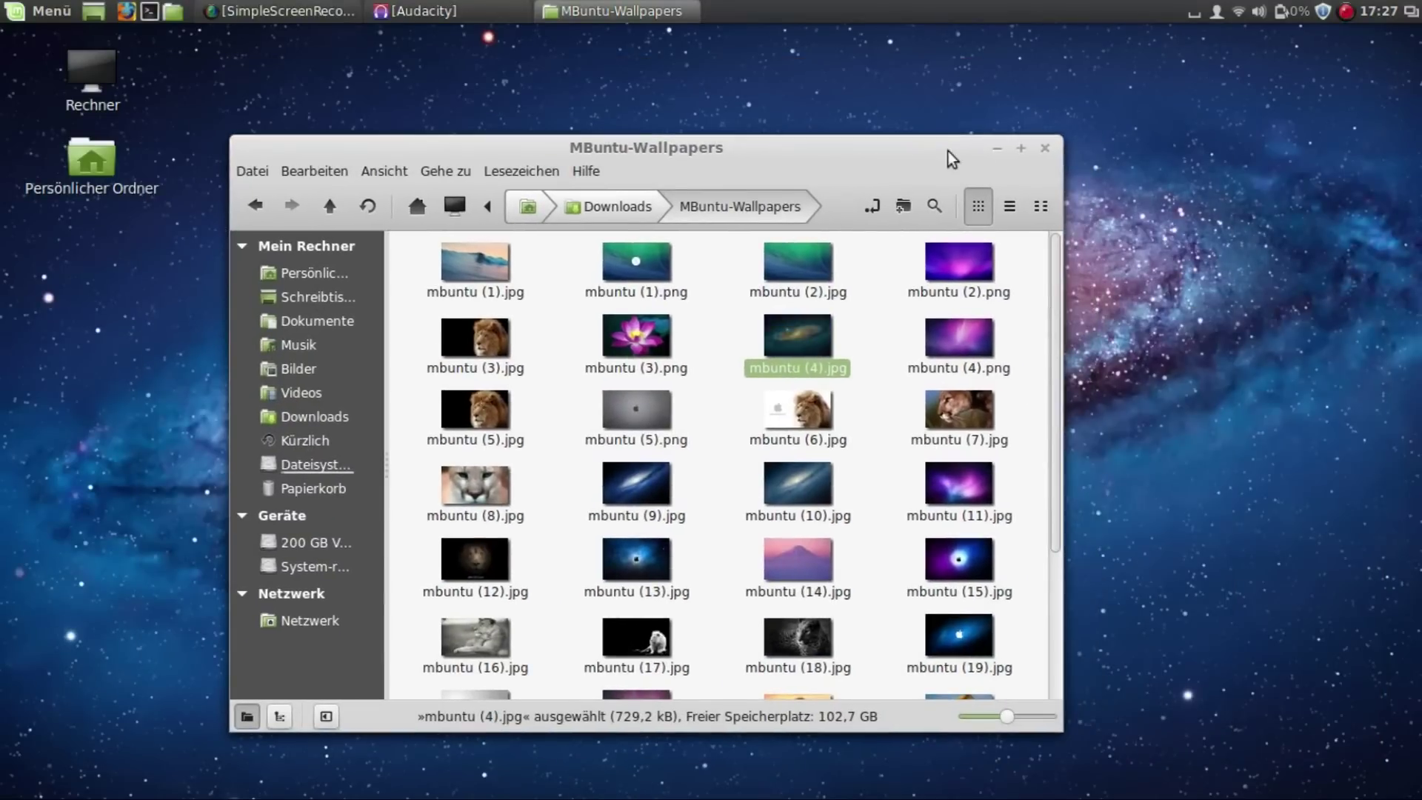
left_click(1044, 150)
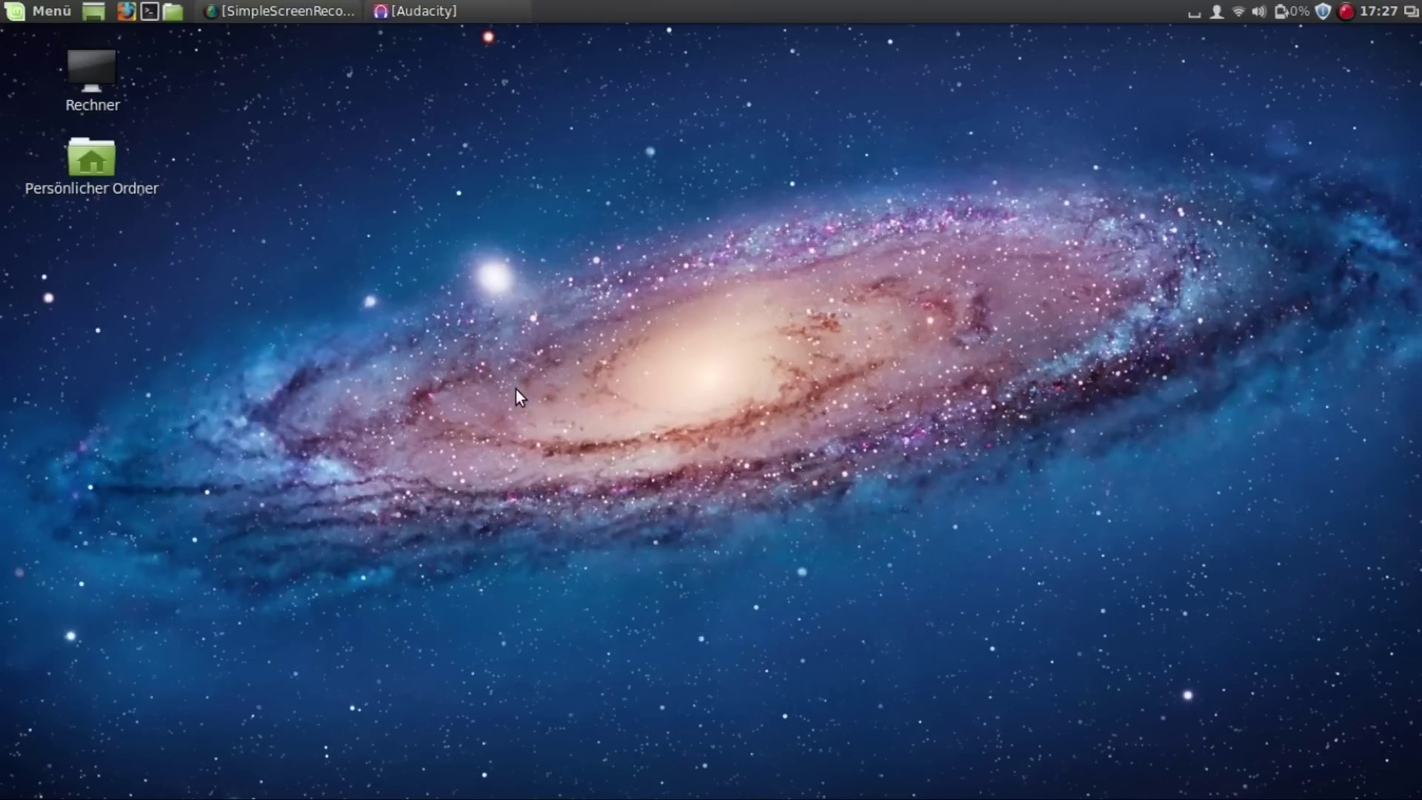
Step: Launch the dock by running the command docky in a terminal, and minimize the terminal window
left_click(150, 11)
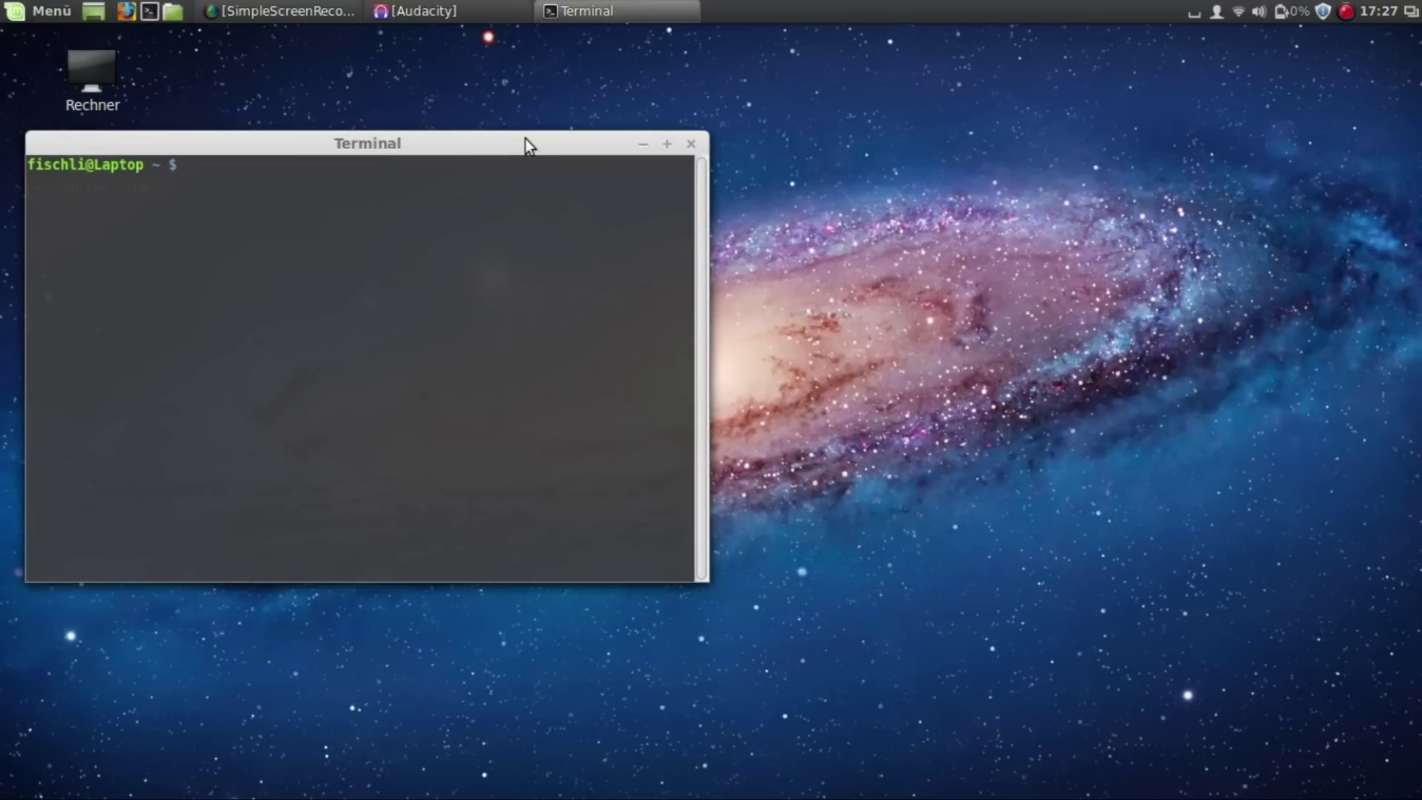
left_click_drag(518, 142, 738, 181)
type("doxky")
key("Return")
key("Up")
key("BackSpace")
key("BackSpace")
key("BackSpace")
key("BackSpace")
type("ocky")
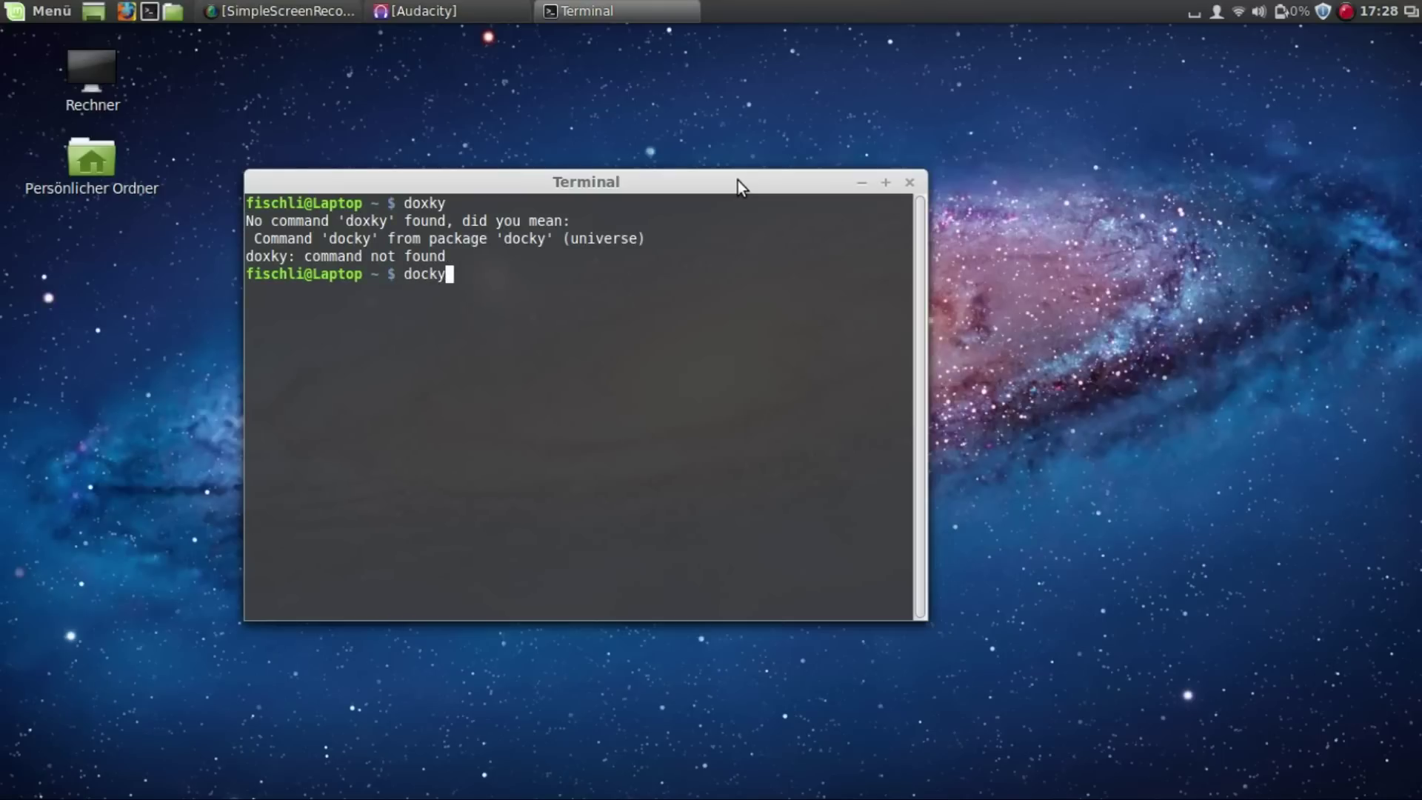
key("Return")
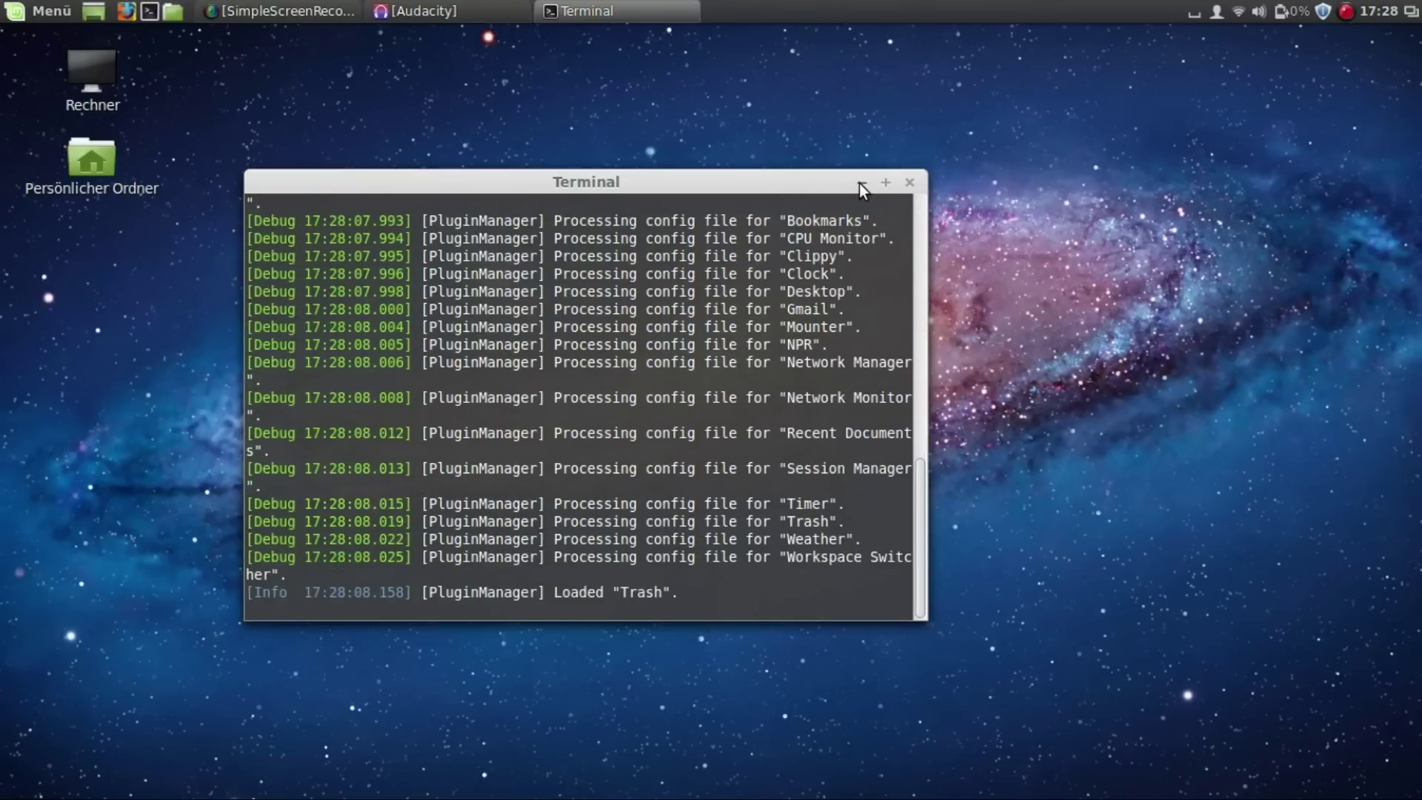
left_click(860, 184)
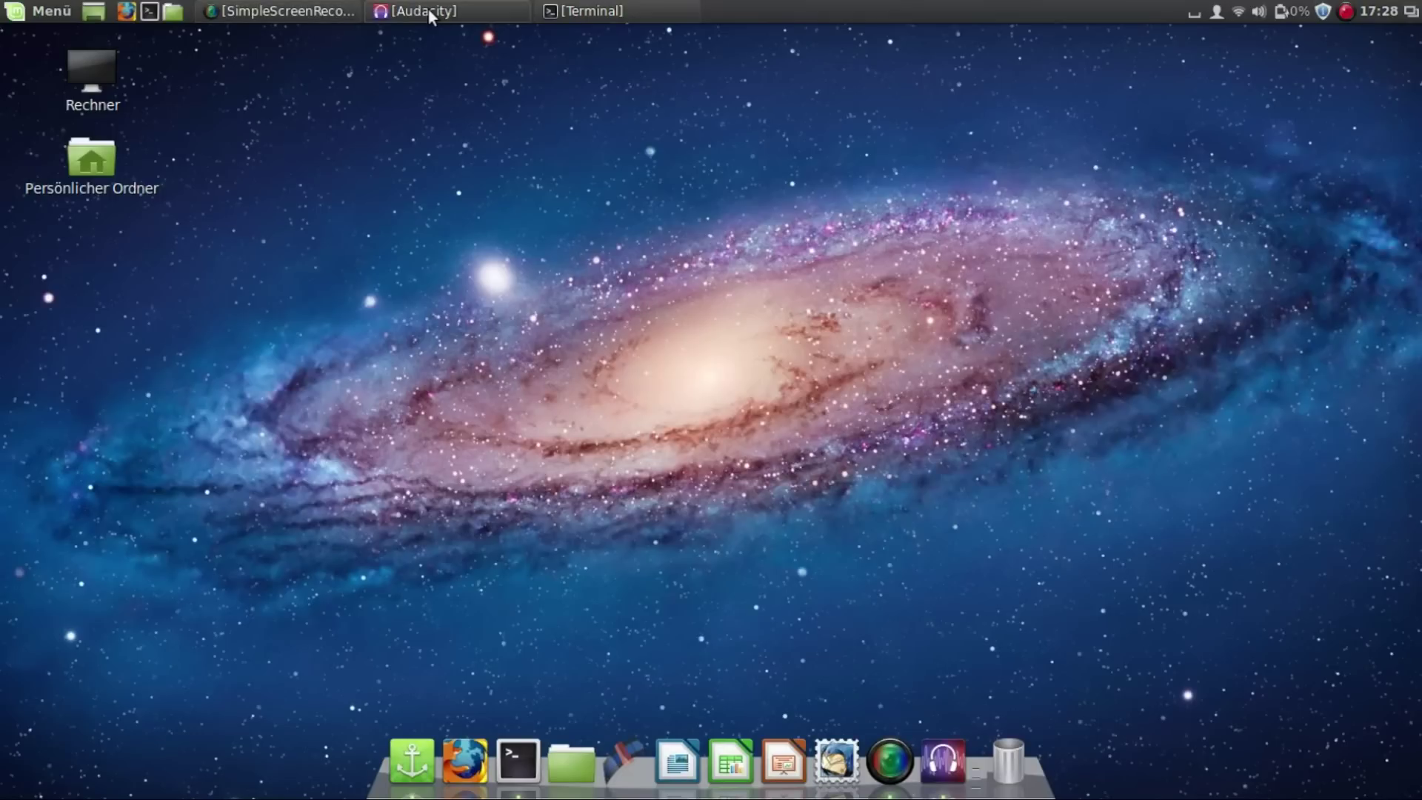
Step: Open the Downloads folder and locate the Mac-OS-Lion(Docky).tar theme archive
left_click(175, 12)
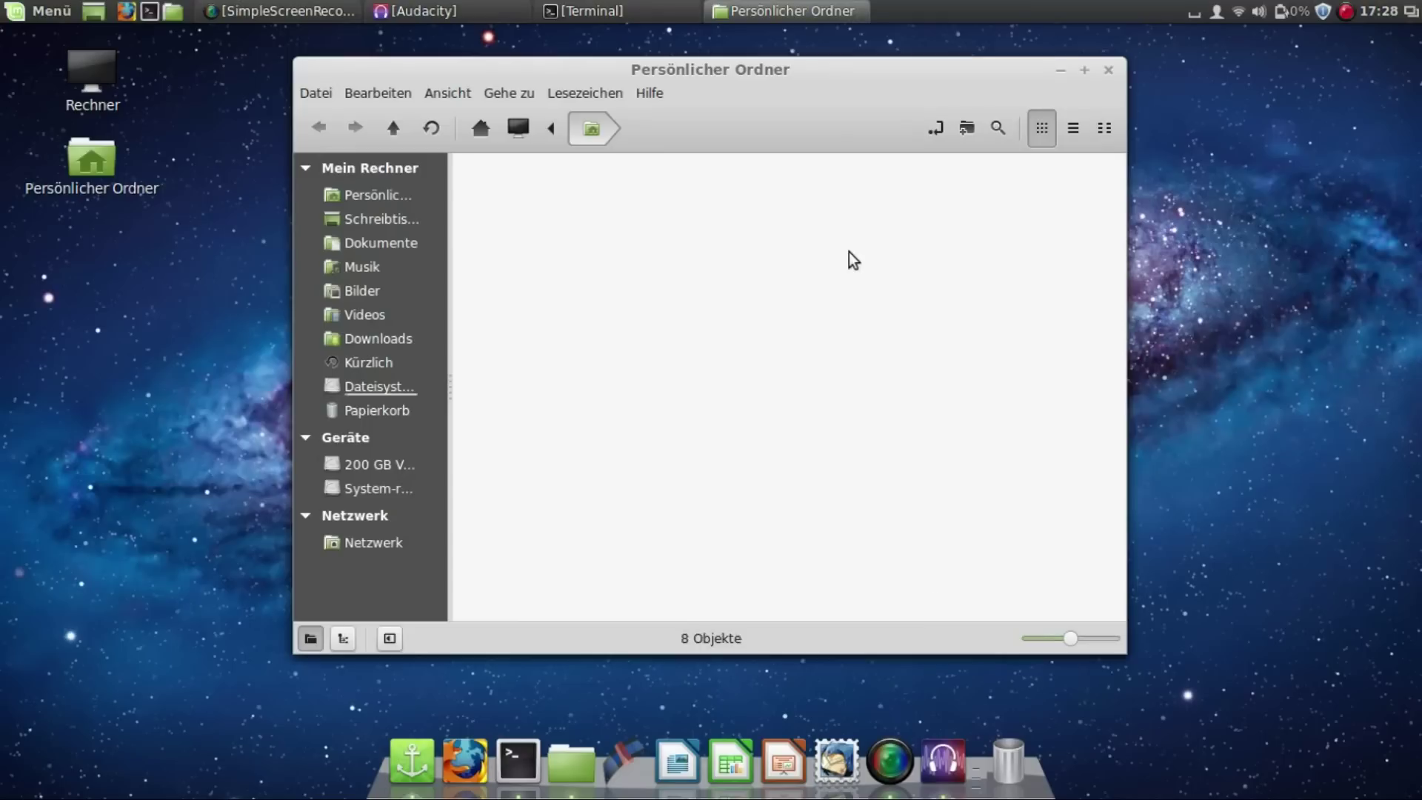
double_click(877, 196)
left_click_drag(837, 103, 589, 93)
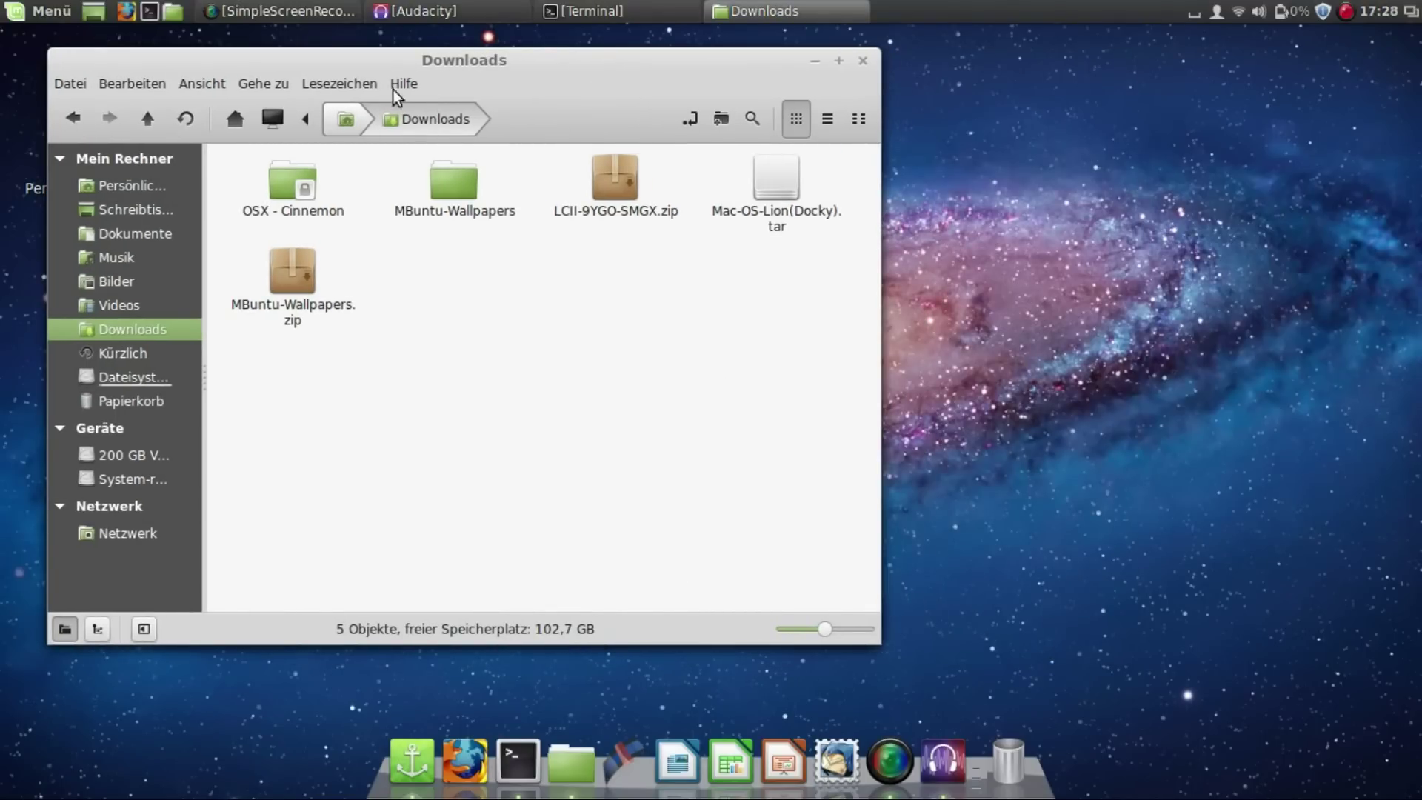
left_click(784, 190)
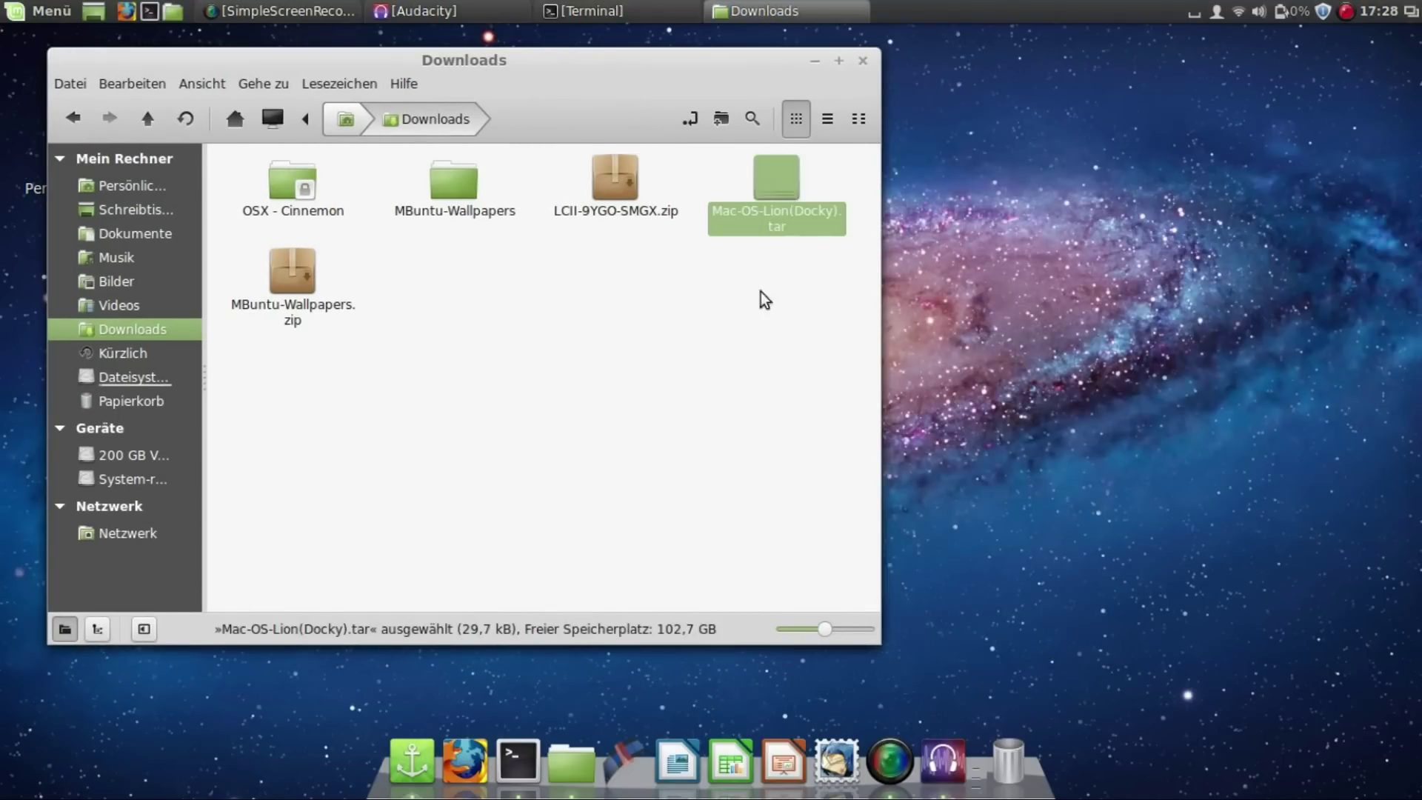
left_click(744, 314)
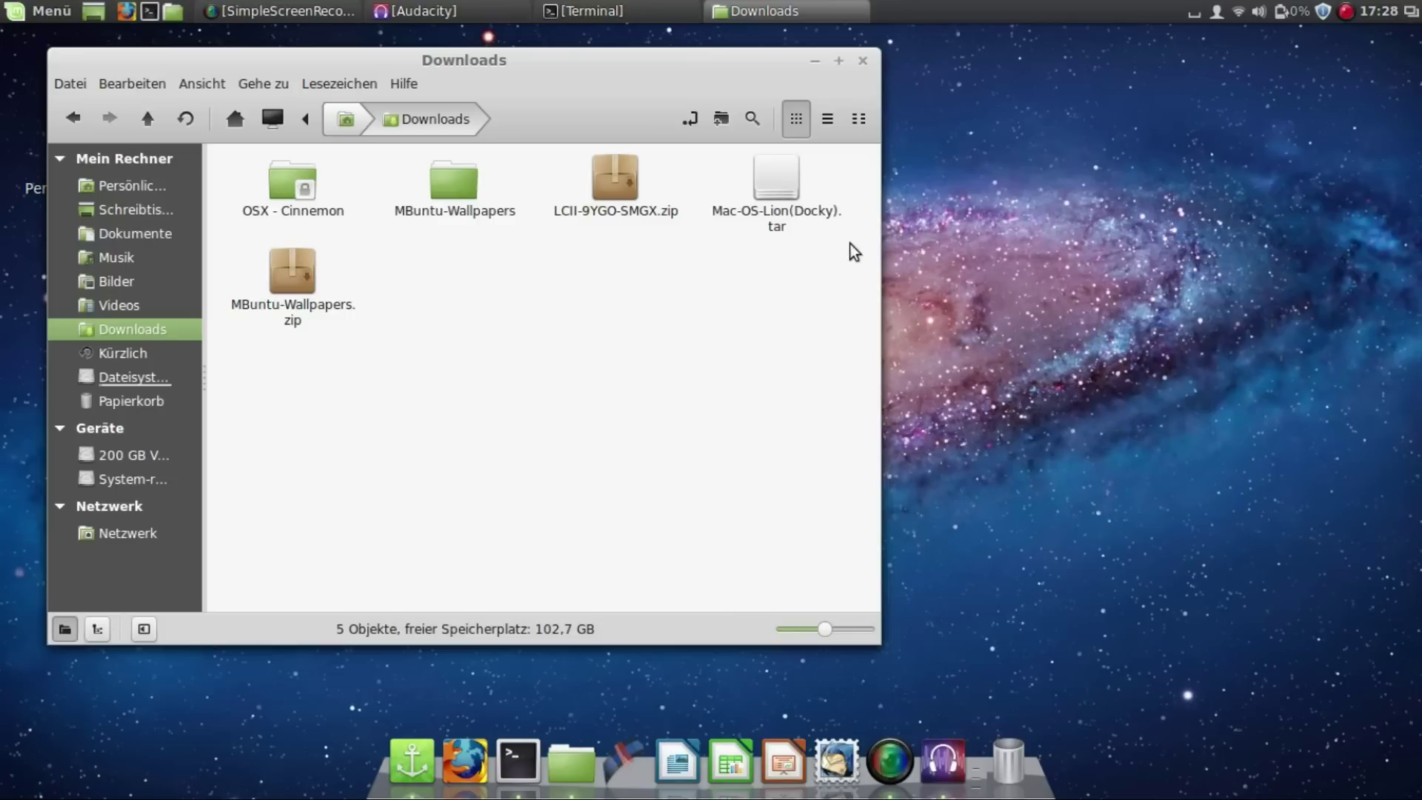
Step: Open the Docky settings and select Buyi-idock as the dock's Erscheinungsbild
right_click(977, 773)
left_click(1015, 621)
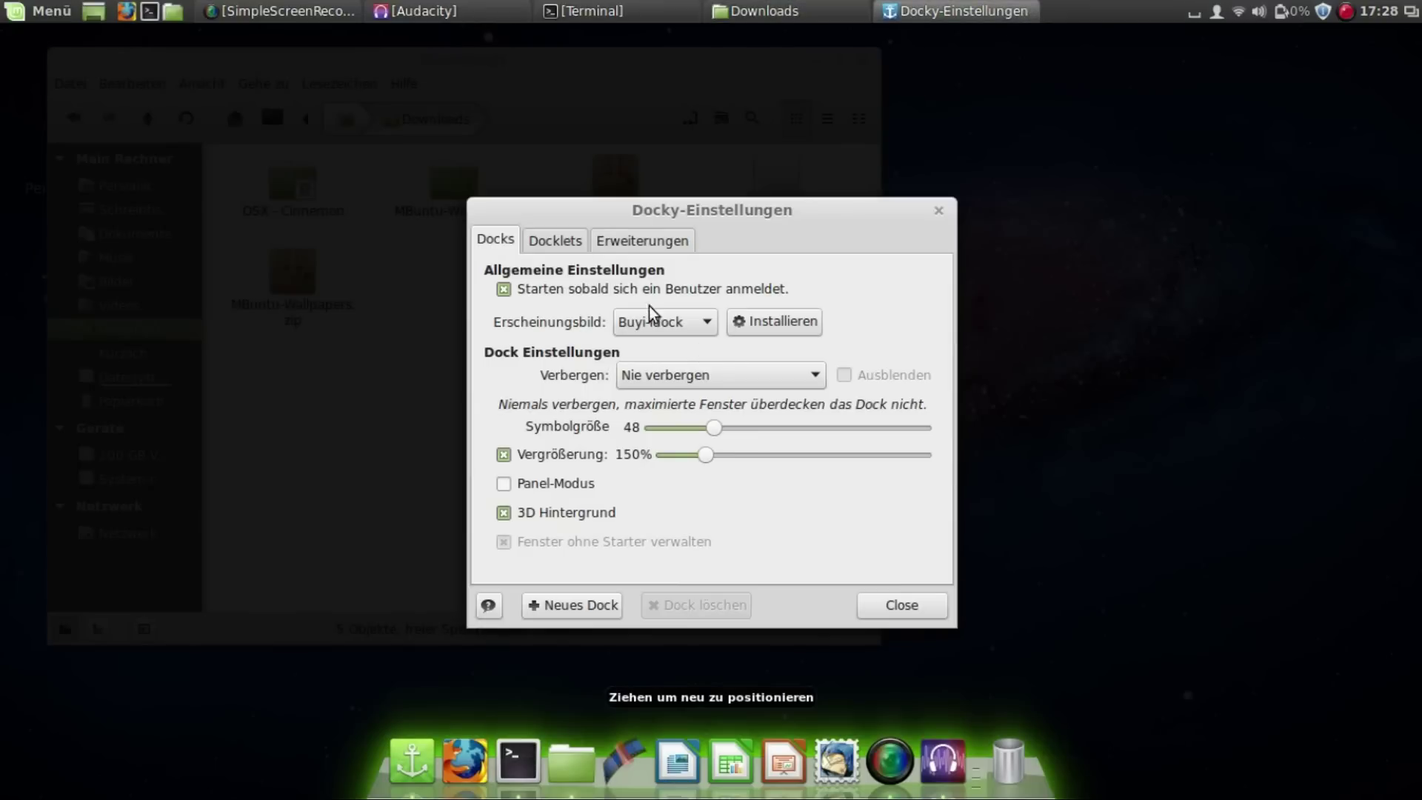
left_click(664, 324)
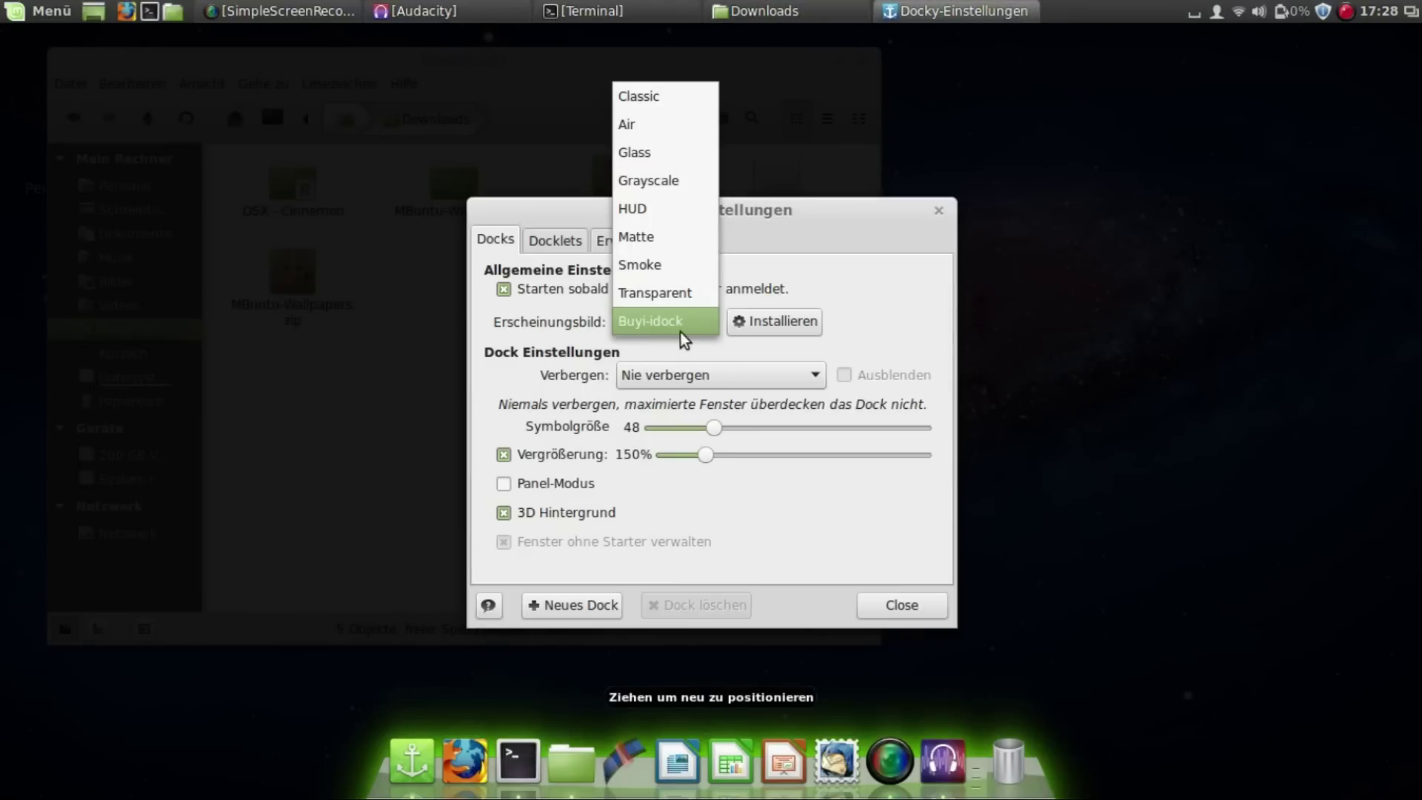
left_click(682, 333)
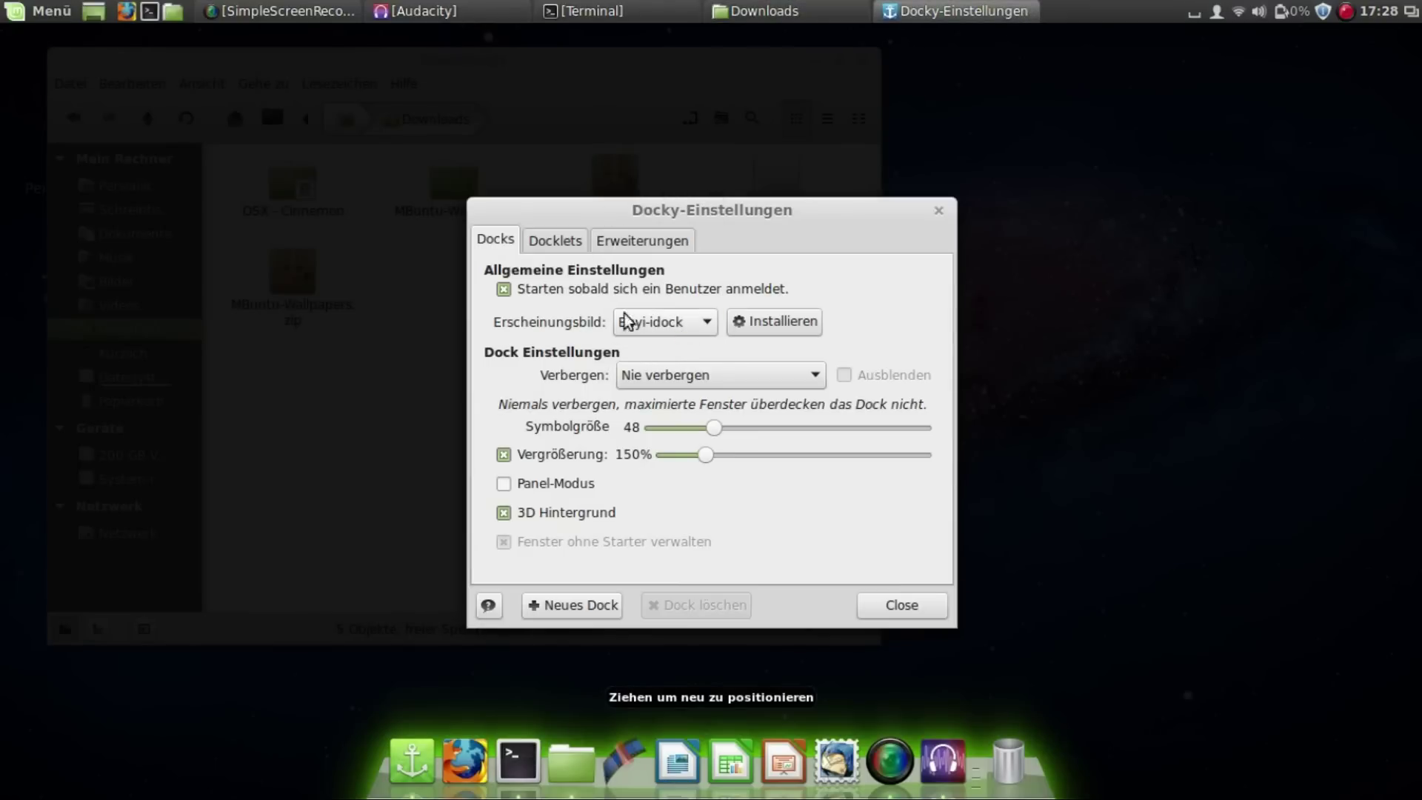
Step: Turn the dock's 3D Hintergrund off and back on, and close the Docky settings
left_click(593, 515)
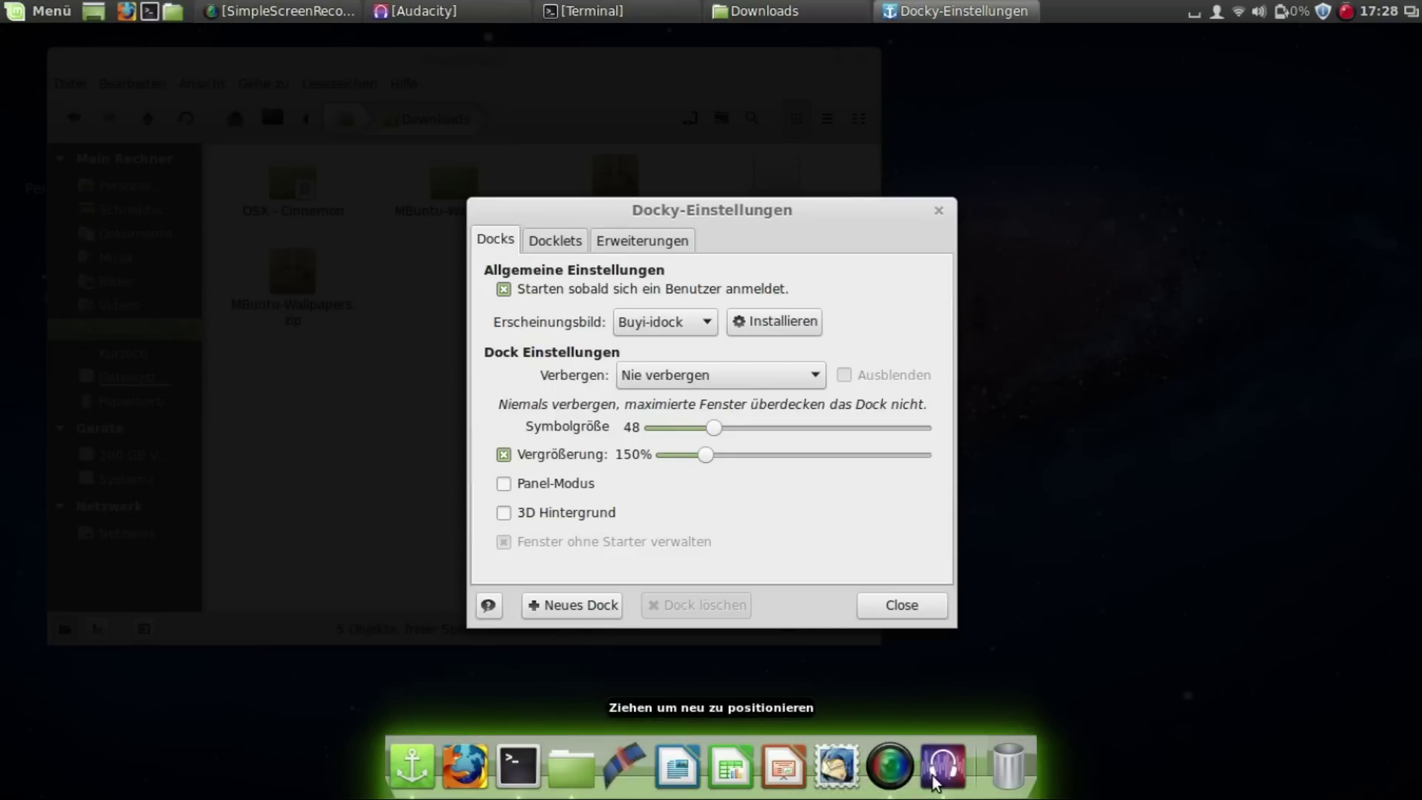
left_click(545, 520)
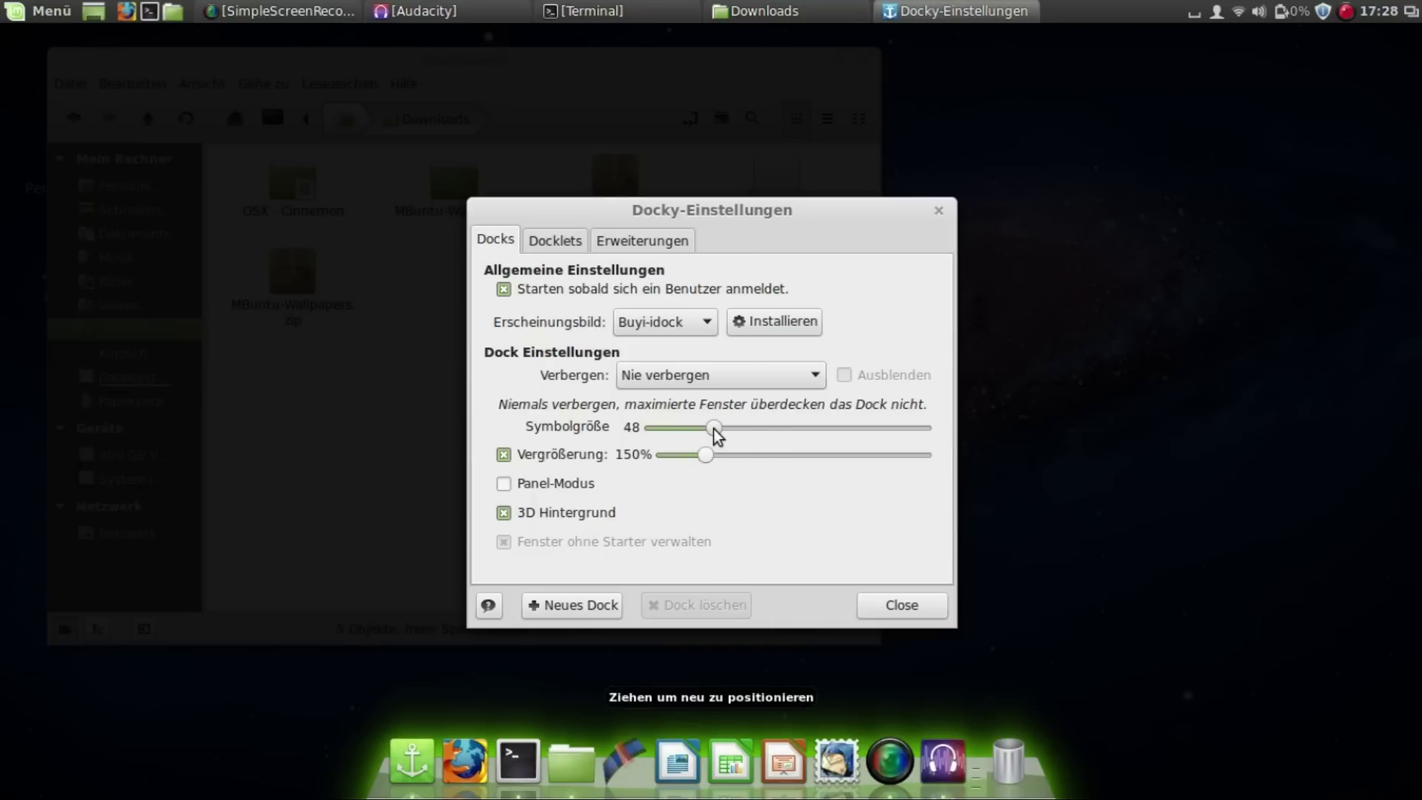
left_click(901, 605)
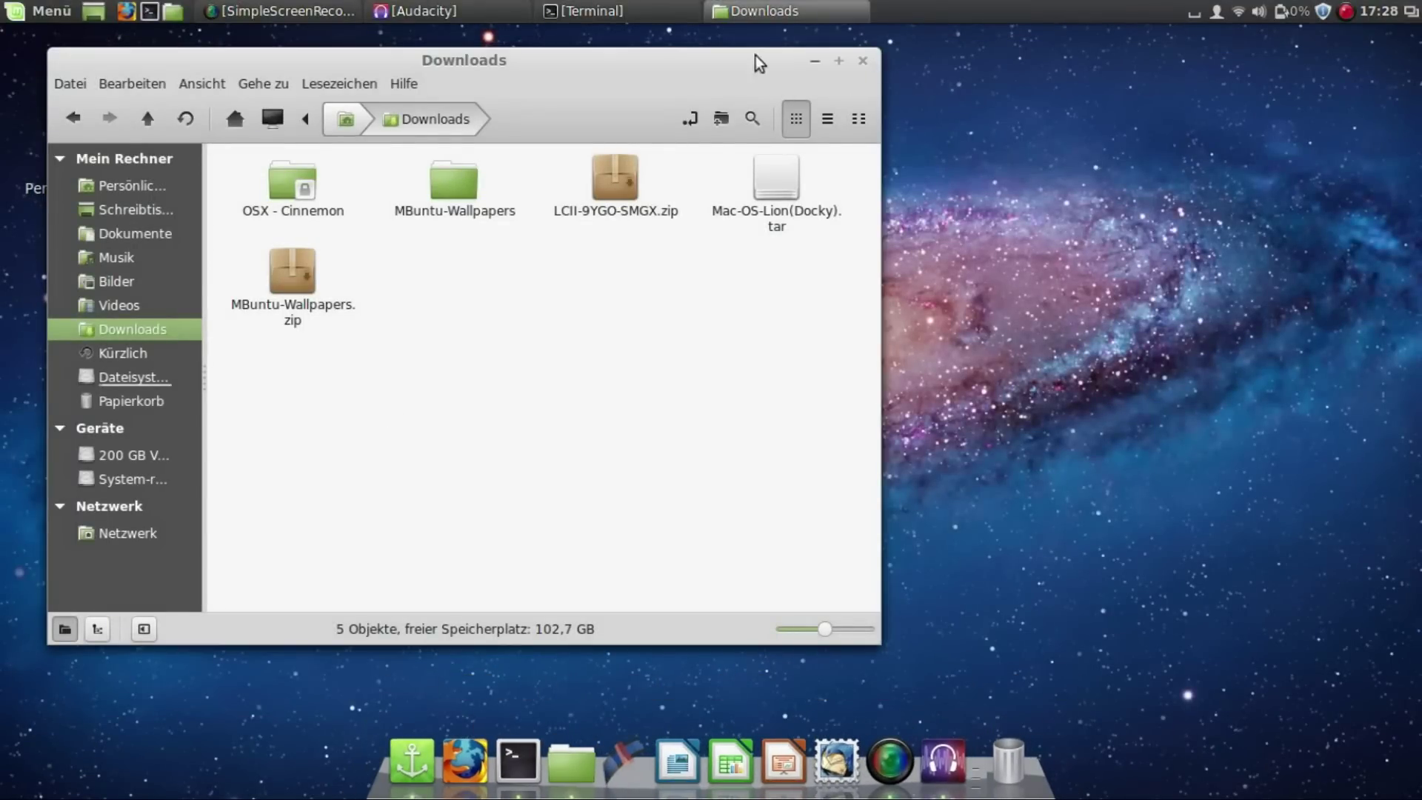
Step: Close the Downloads window and apply the Mac-2.0 theme in the desktop theme settings
left_click_drag(696, 72, 926, 127)
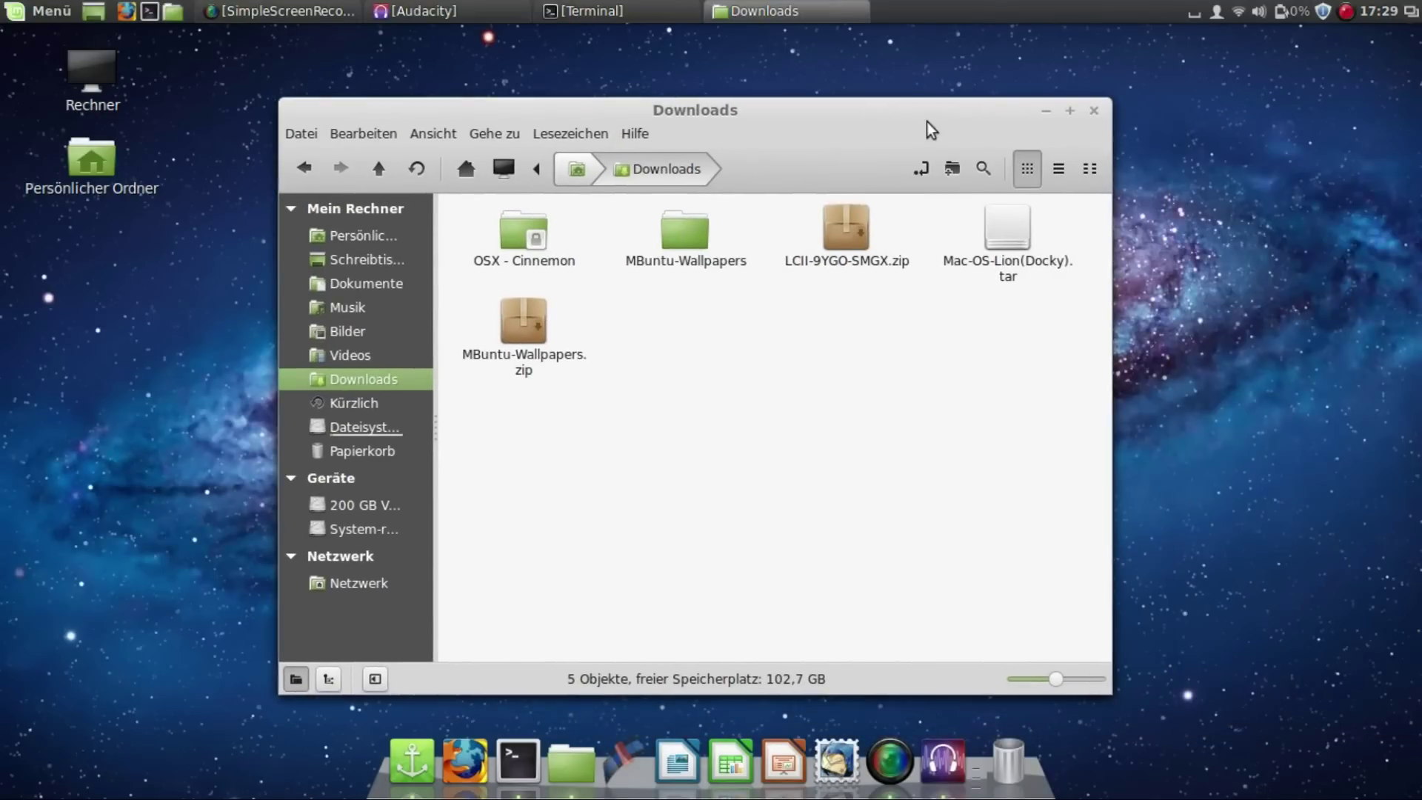
left_click(1092, 112)
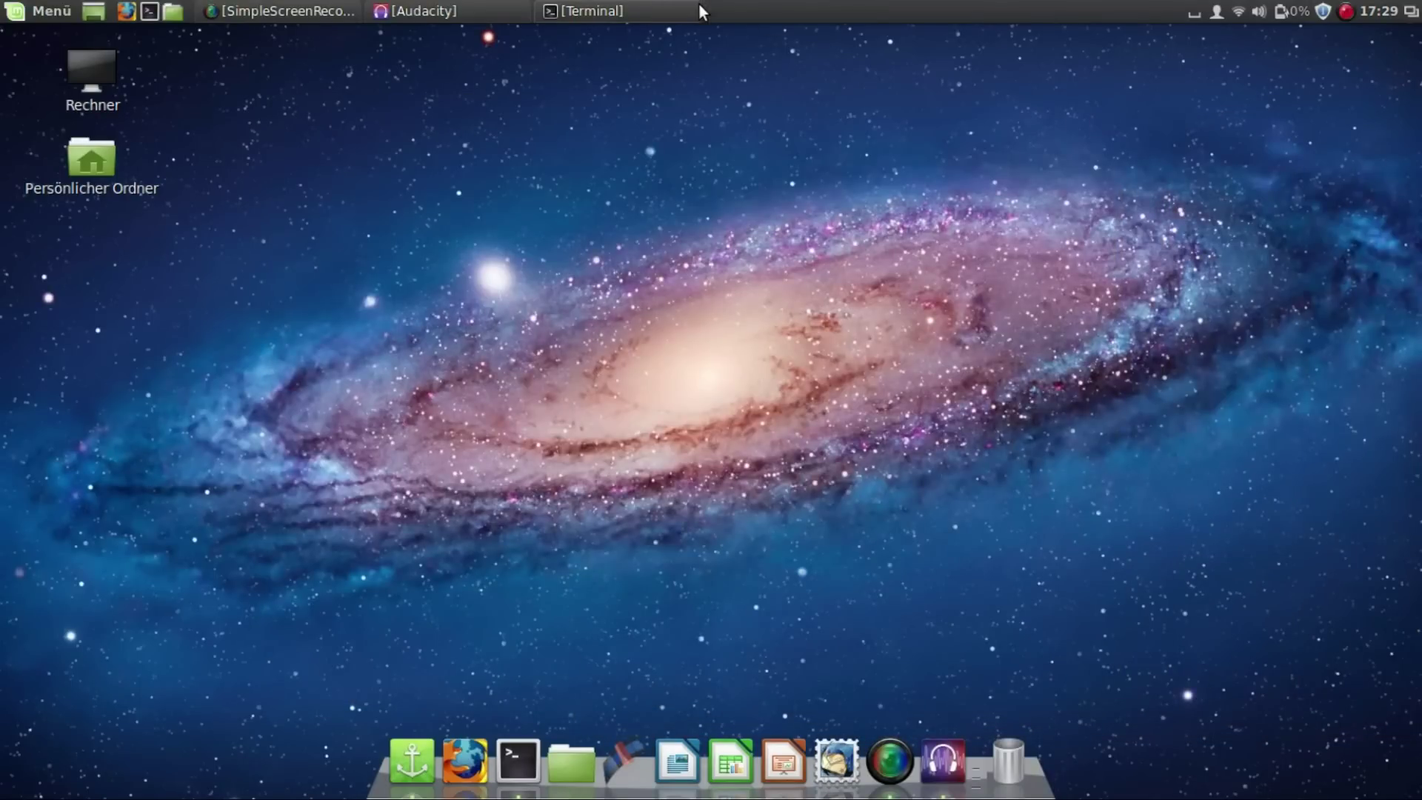
right_click(747, 9)
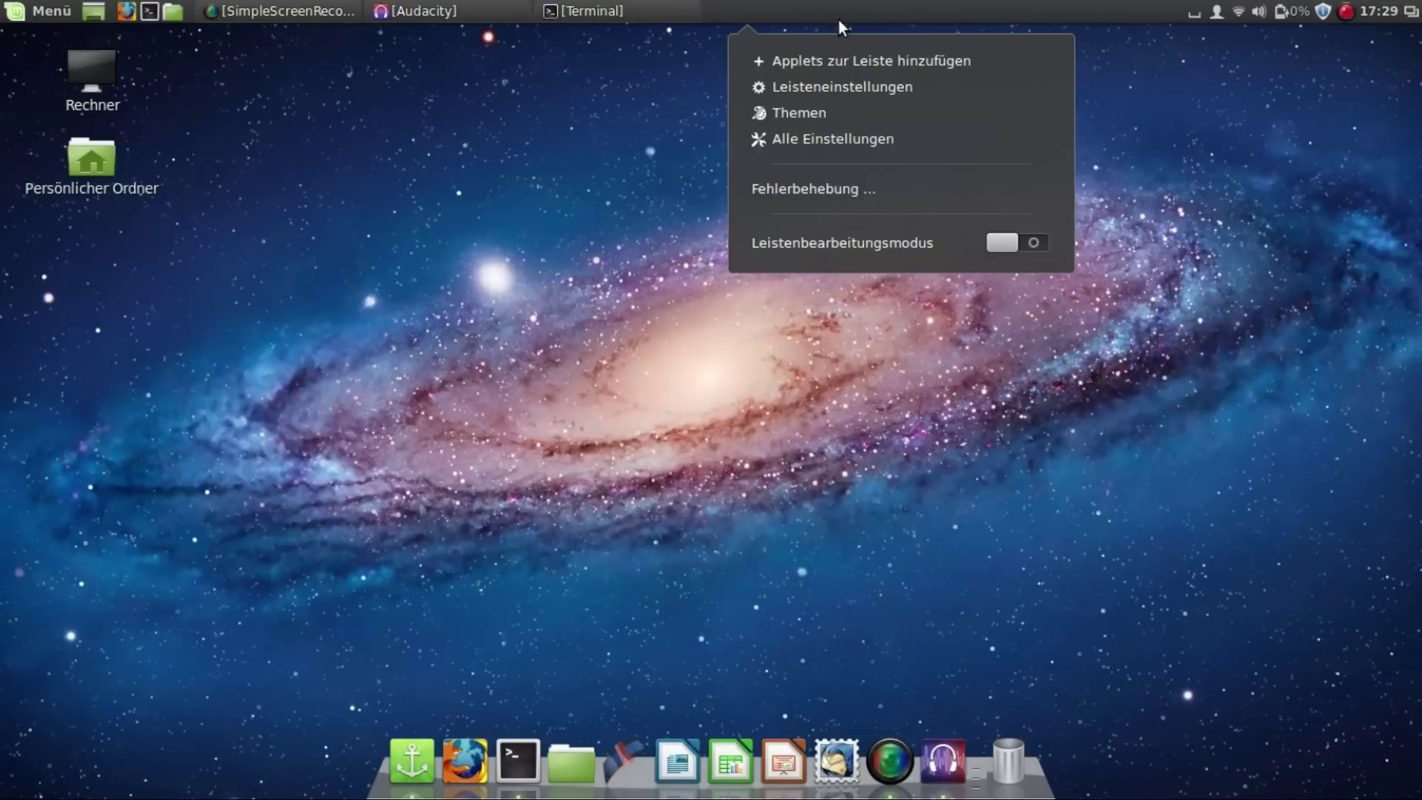
left_click(847, 108)
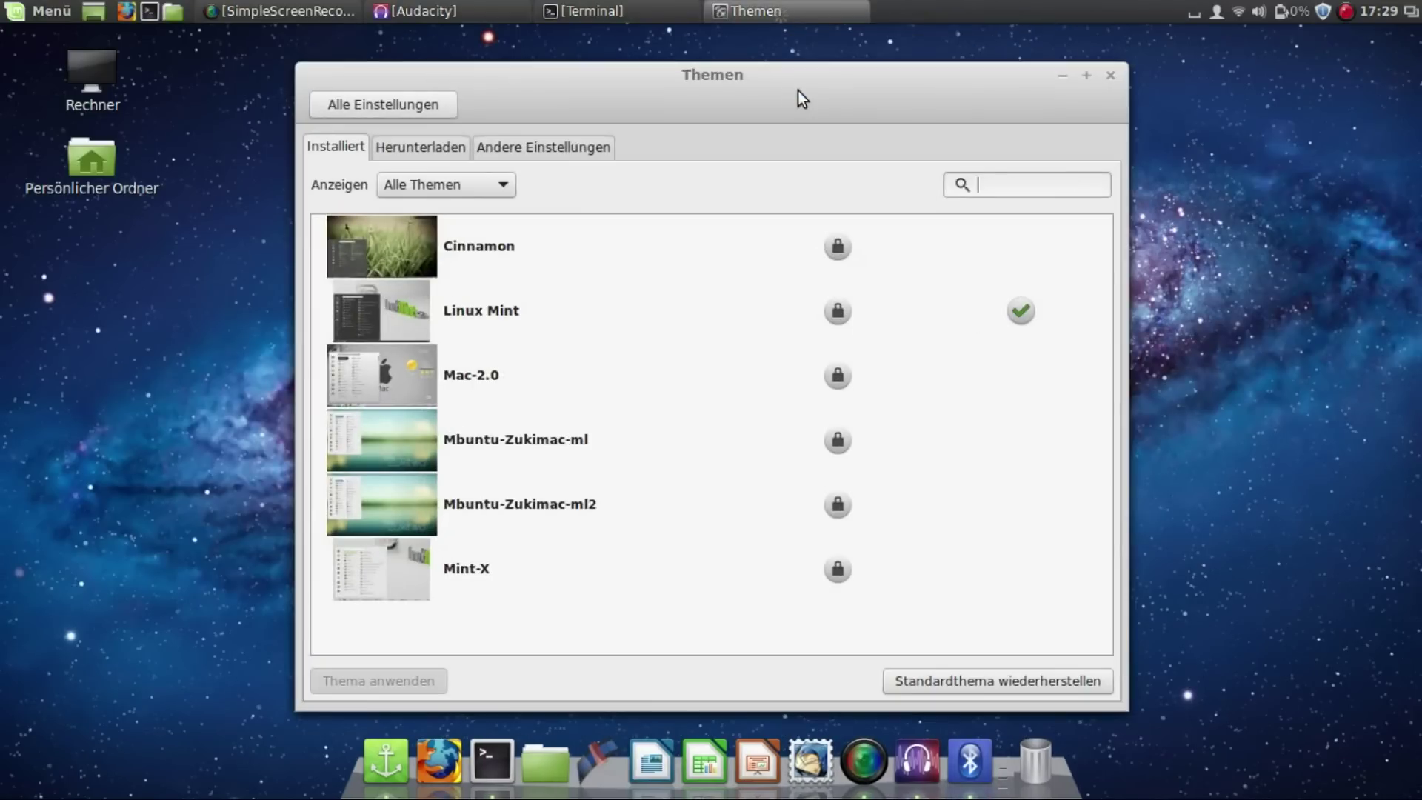
left_click(537, 374)
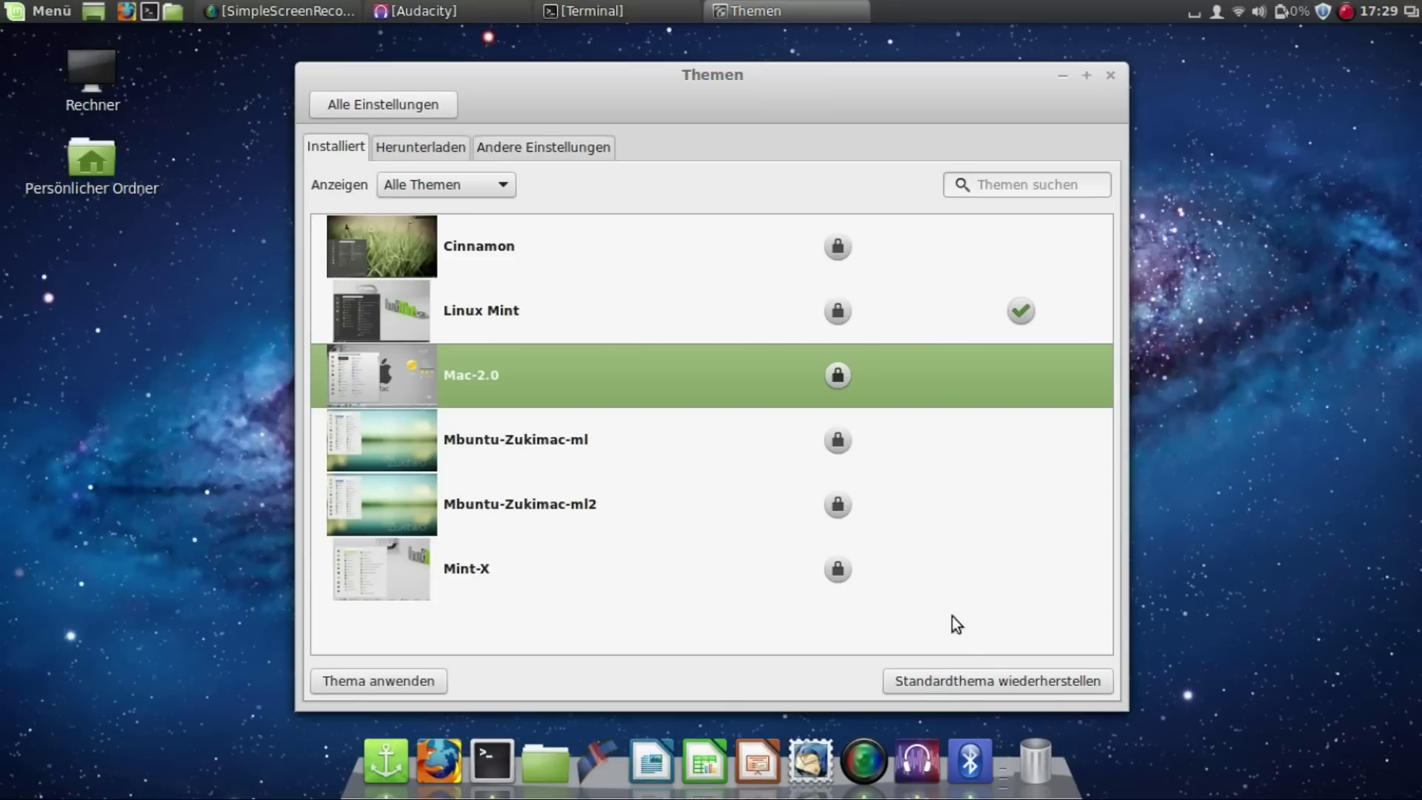
left_click(418, 684)
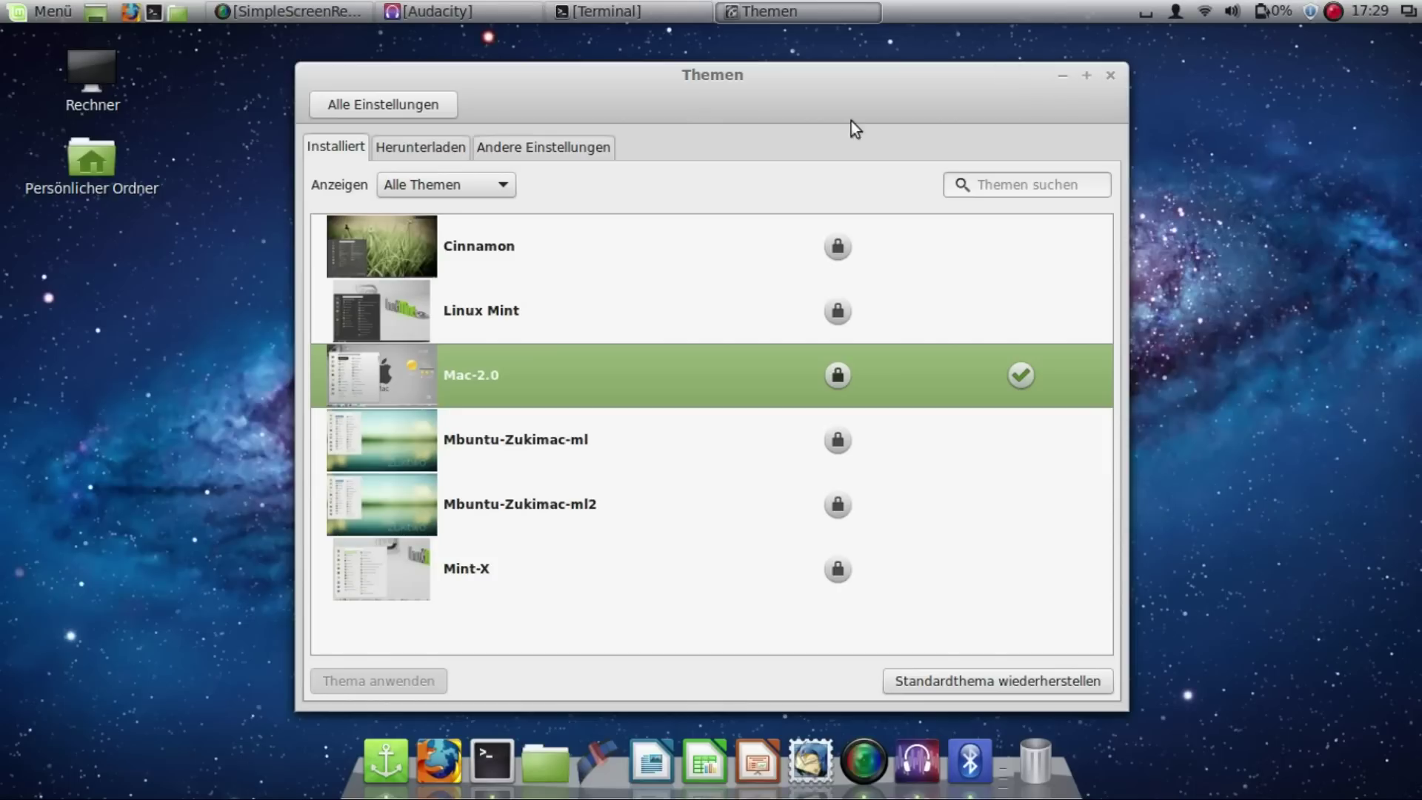
left_click(1114, 74)
Step: Open the panel's applet settings and remove the Panel launchers applet from the panel
right_click(854, 14)
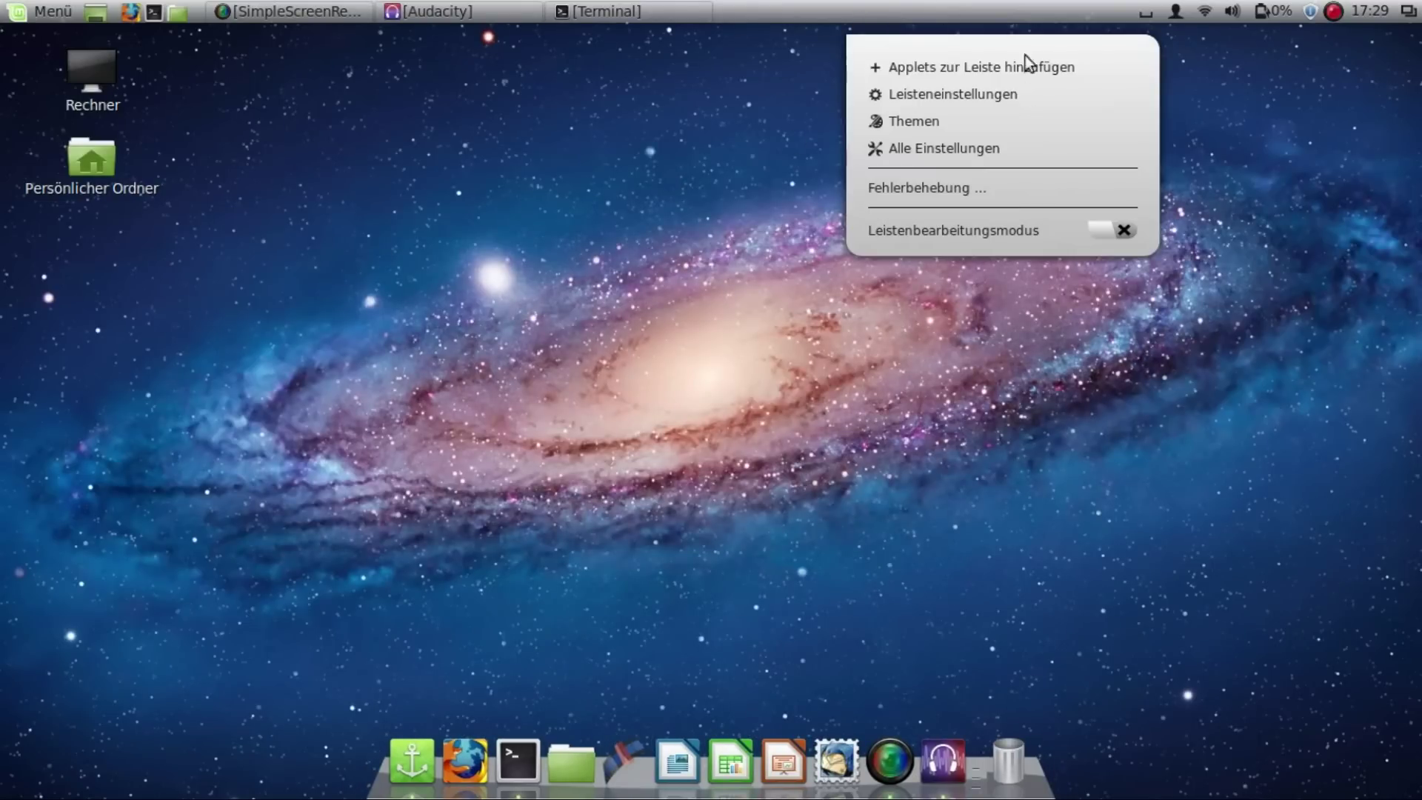
left_click(961, 70)
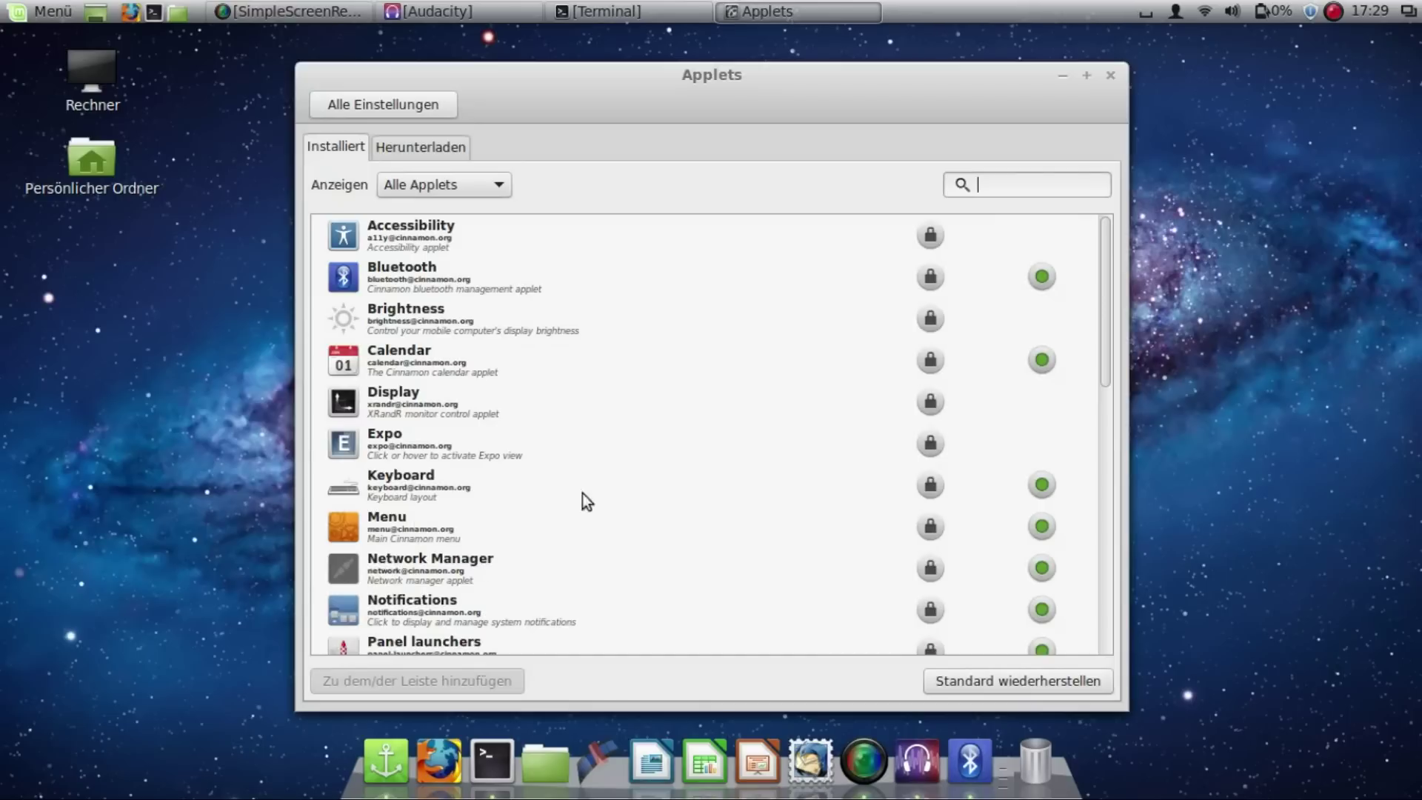
left_click_drag(1104, 301, 1110, 417)
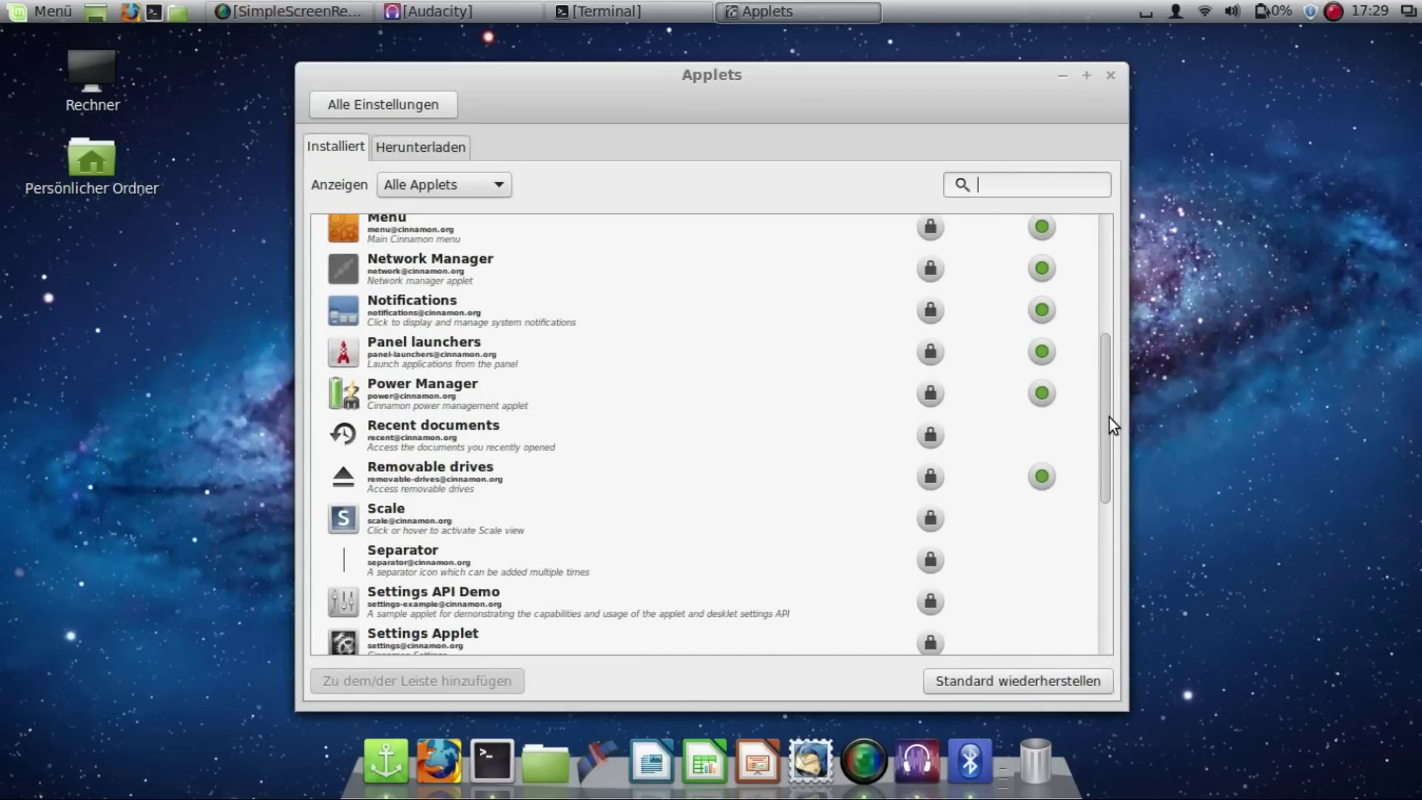
left_click(481, 357)
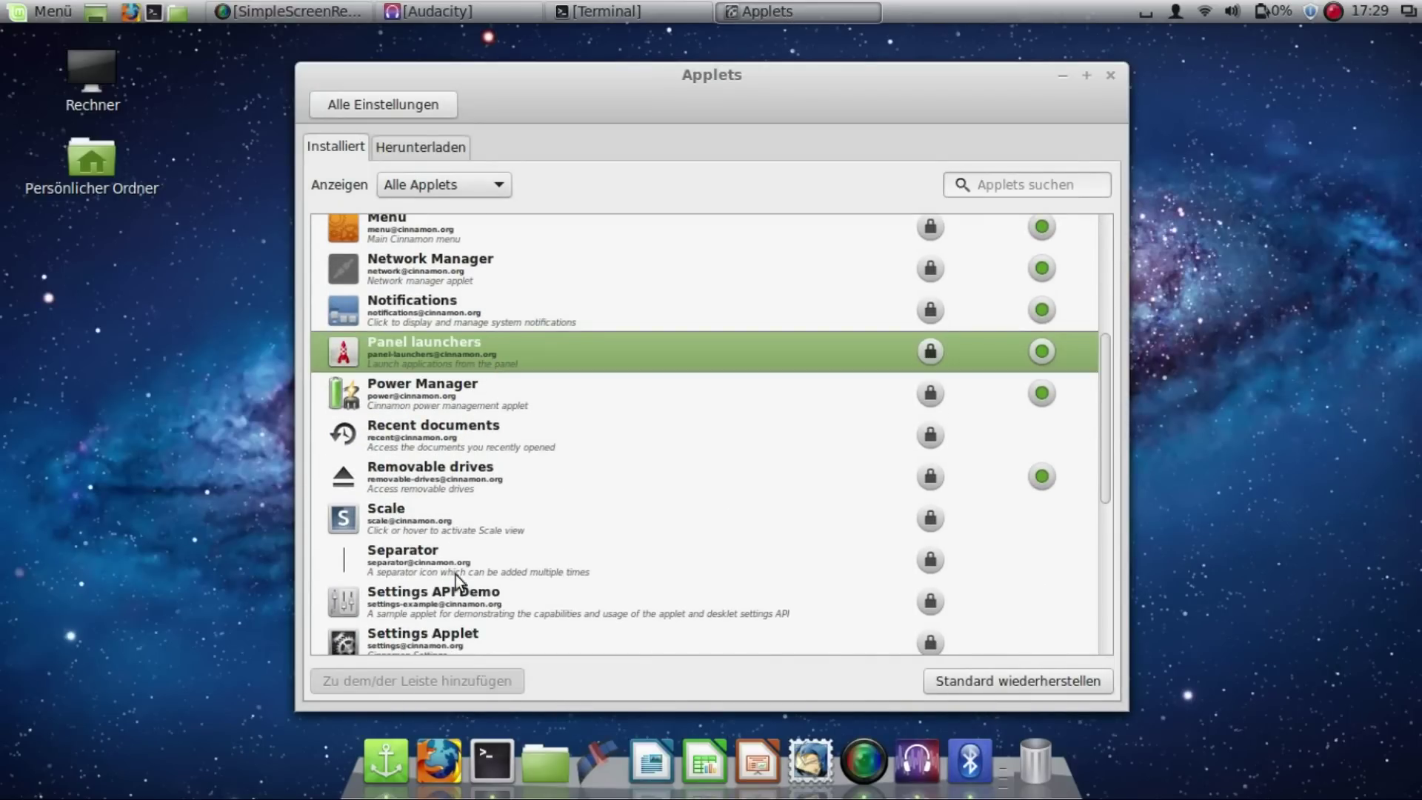
right_click(626, 355)
left_click(666, 364)
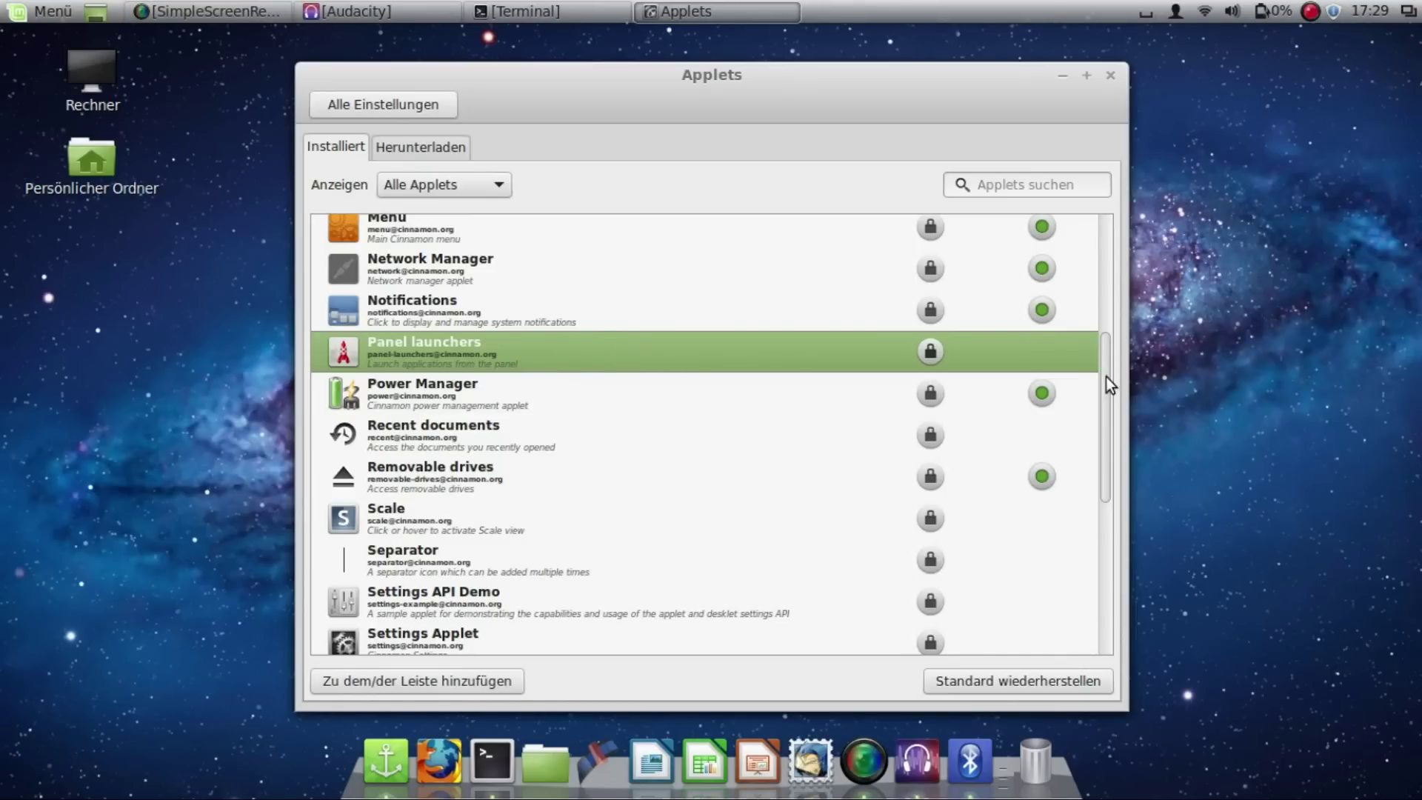
Step: Remove the Show desktop applet from the panel
left_click_drag(1103, 376, 1102, 497)
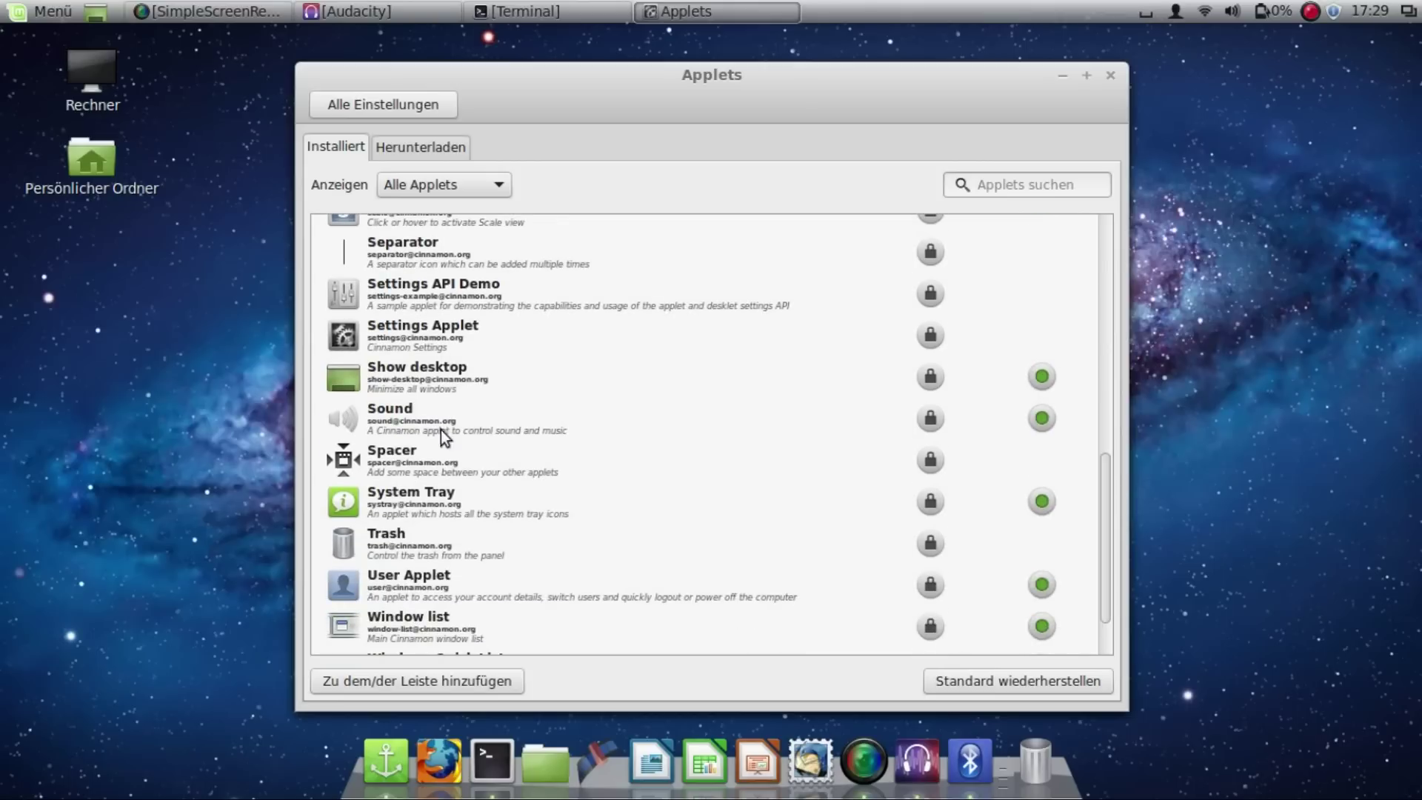
left_click(438, 373)
right_click(506, 381)
left_click(530, 389)
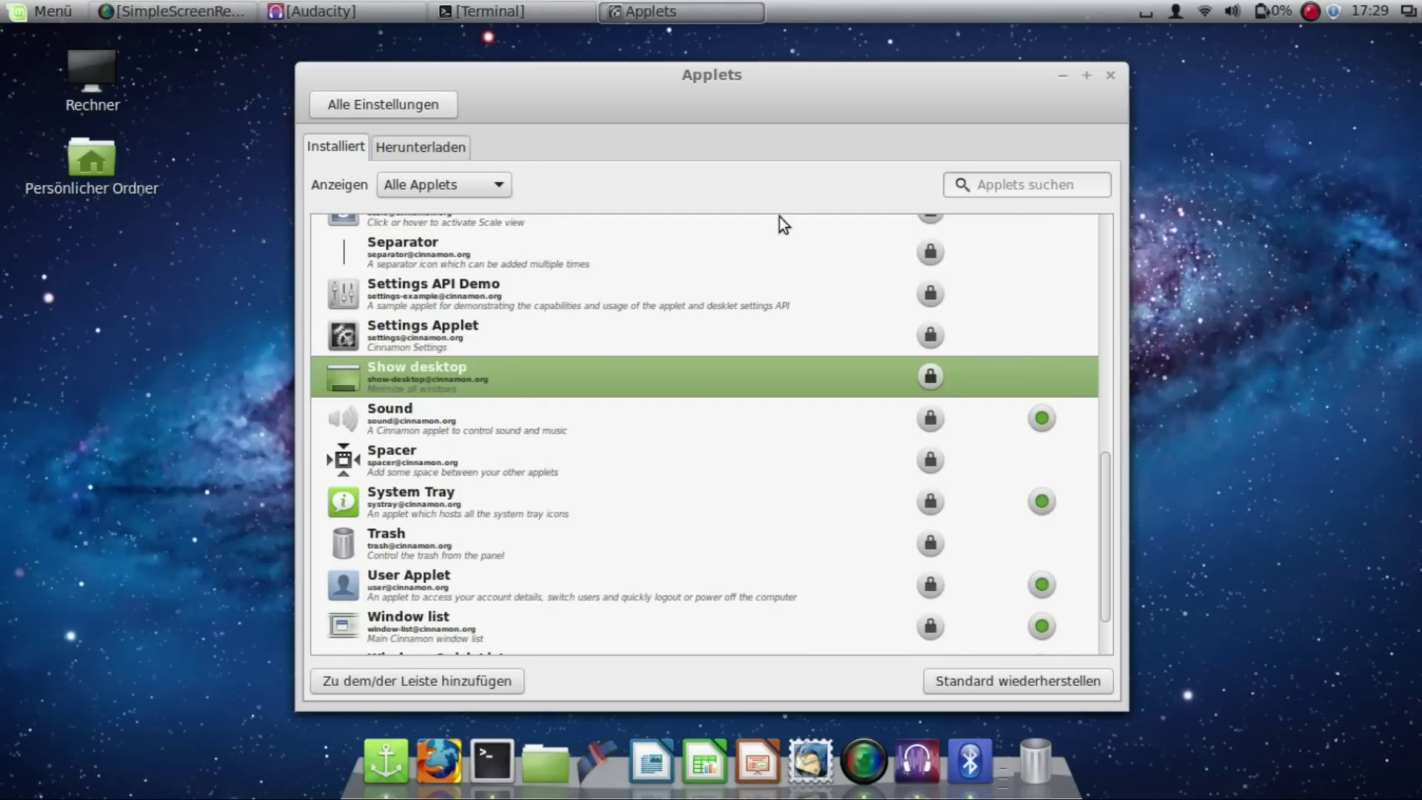
Step: Remove the Window list applet from the panel and close the applet settings
left_click_drag(1107, 497, 1109, 548)
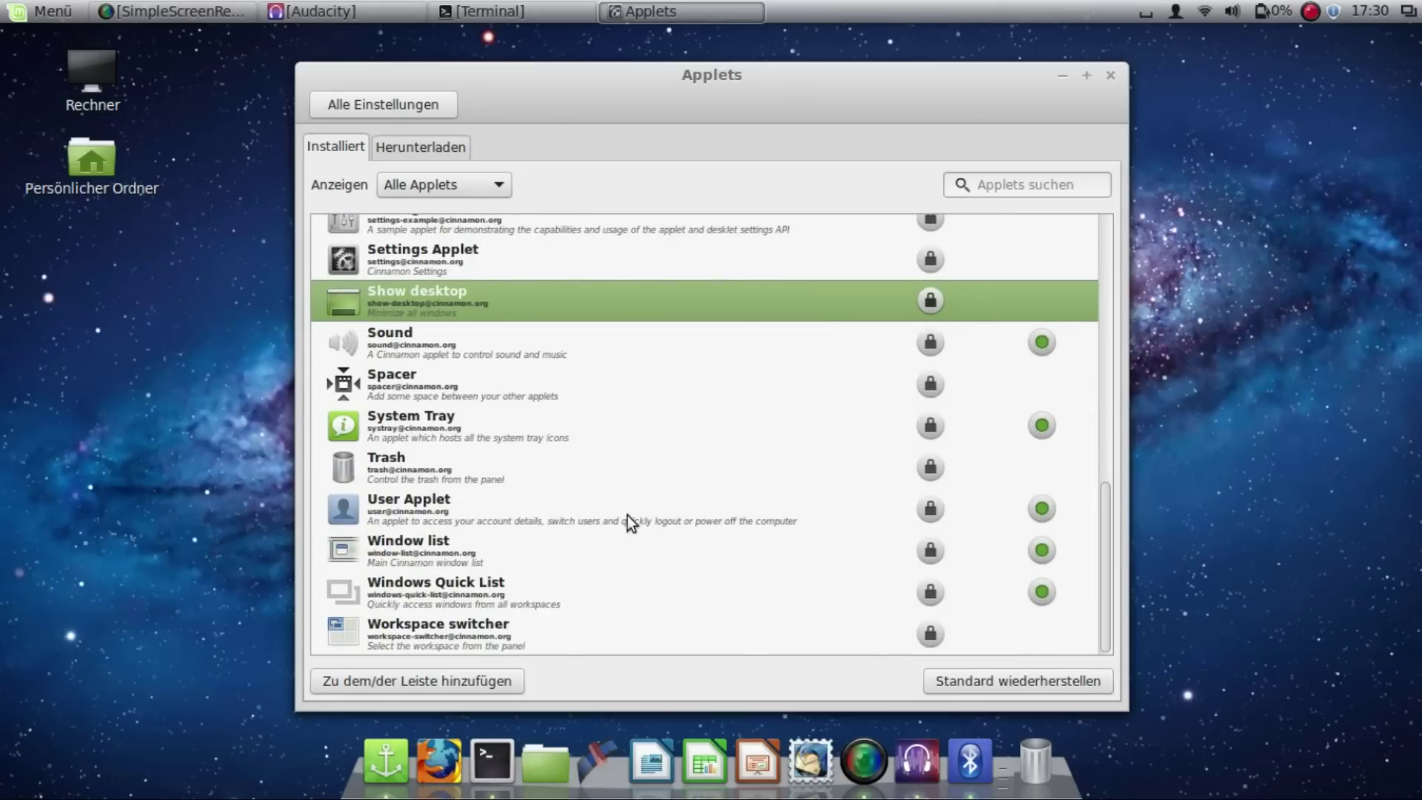
left_click(619, 550)
right_click(619, 550)
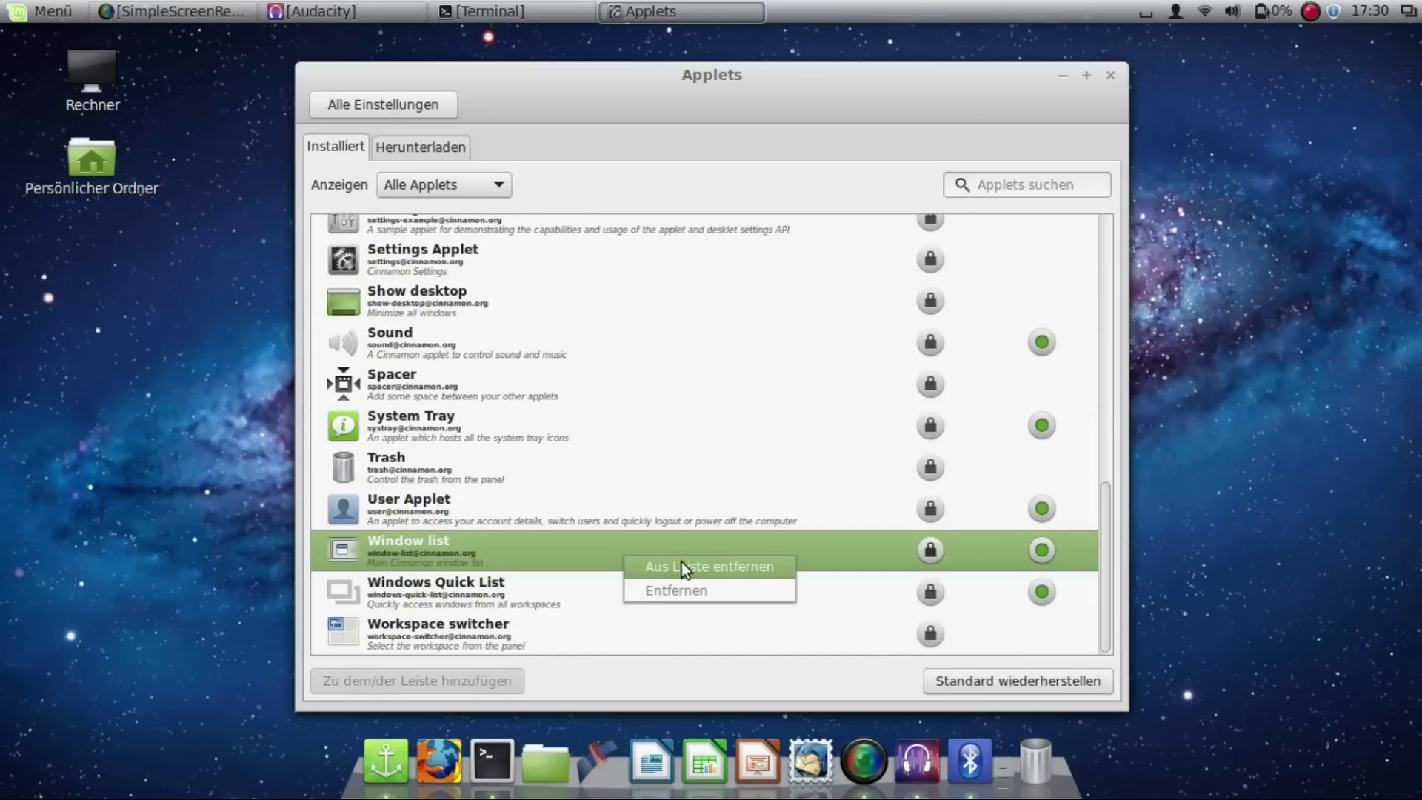
left_click(682, 562)
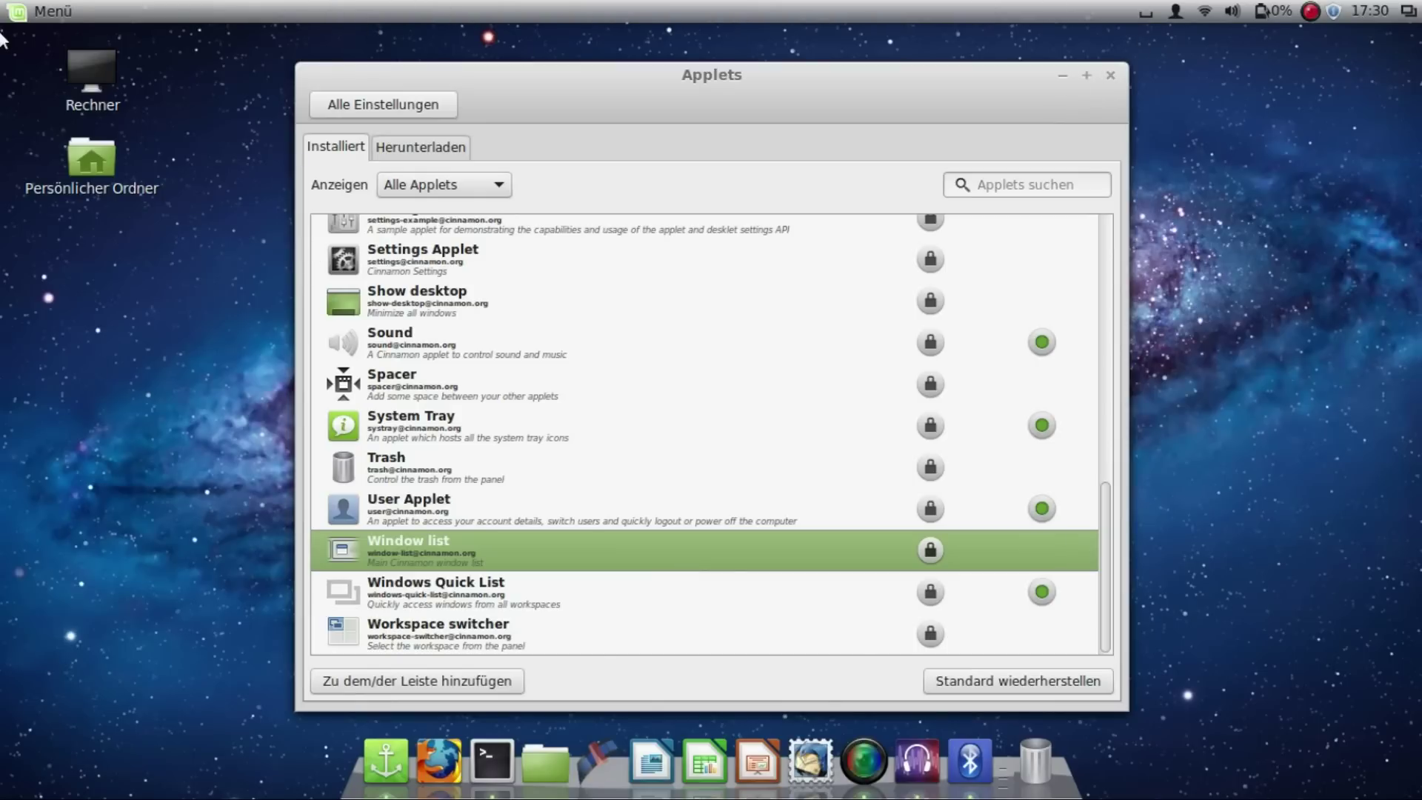
left_click(1109, 76)
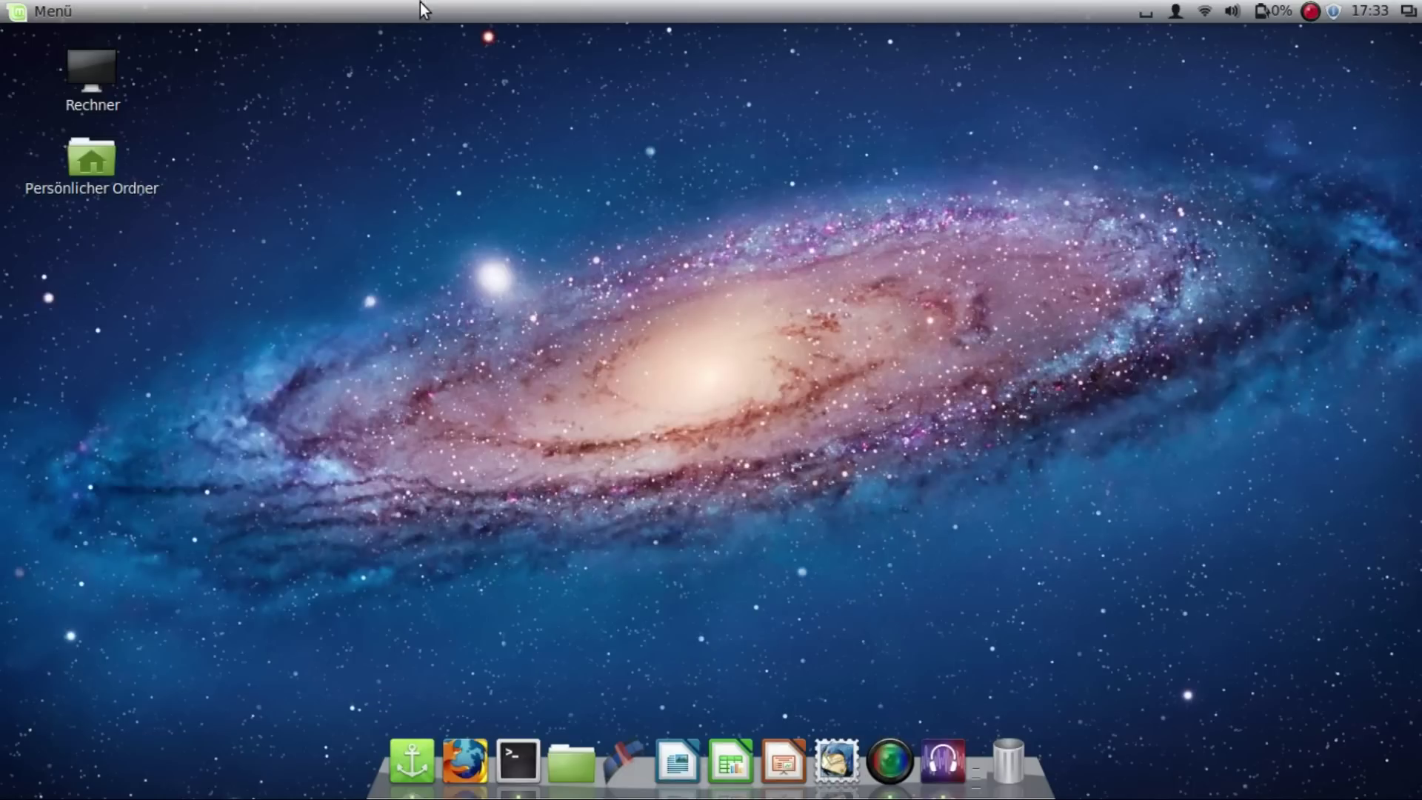
Step: Open the desktop theme's Andere Einstellungen and set Symbole to MBuntu-OSX
right_click(504, 11)
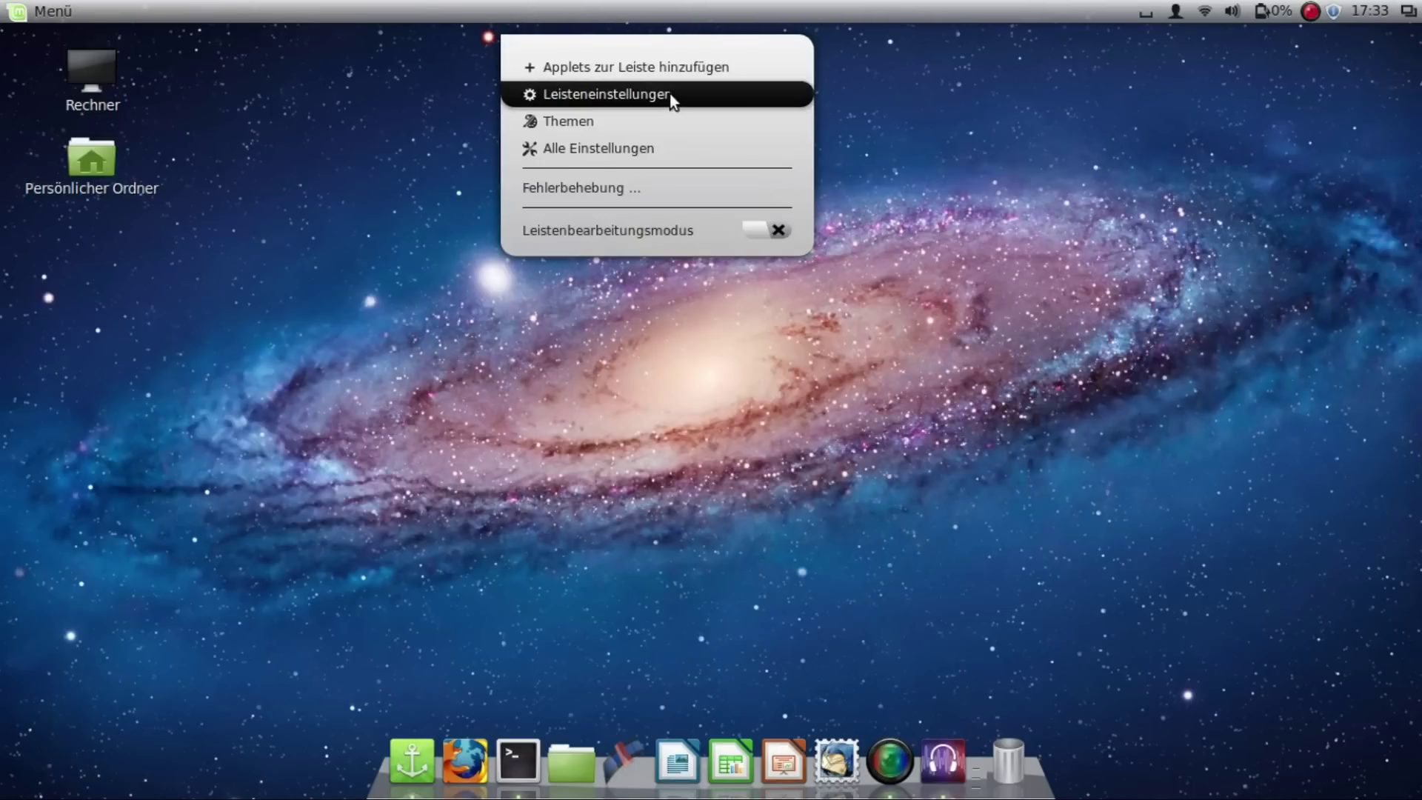
left_click(673, 113)
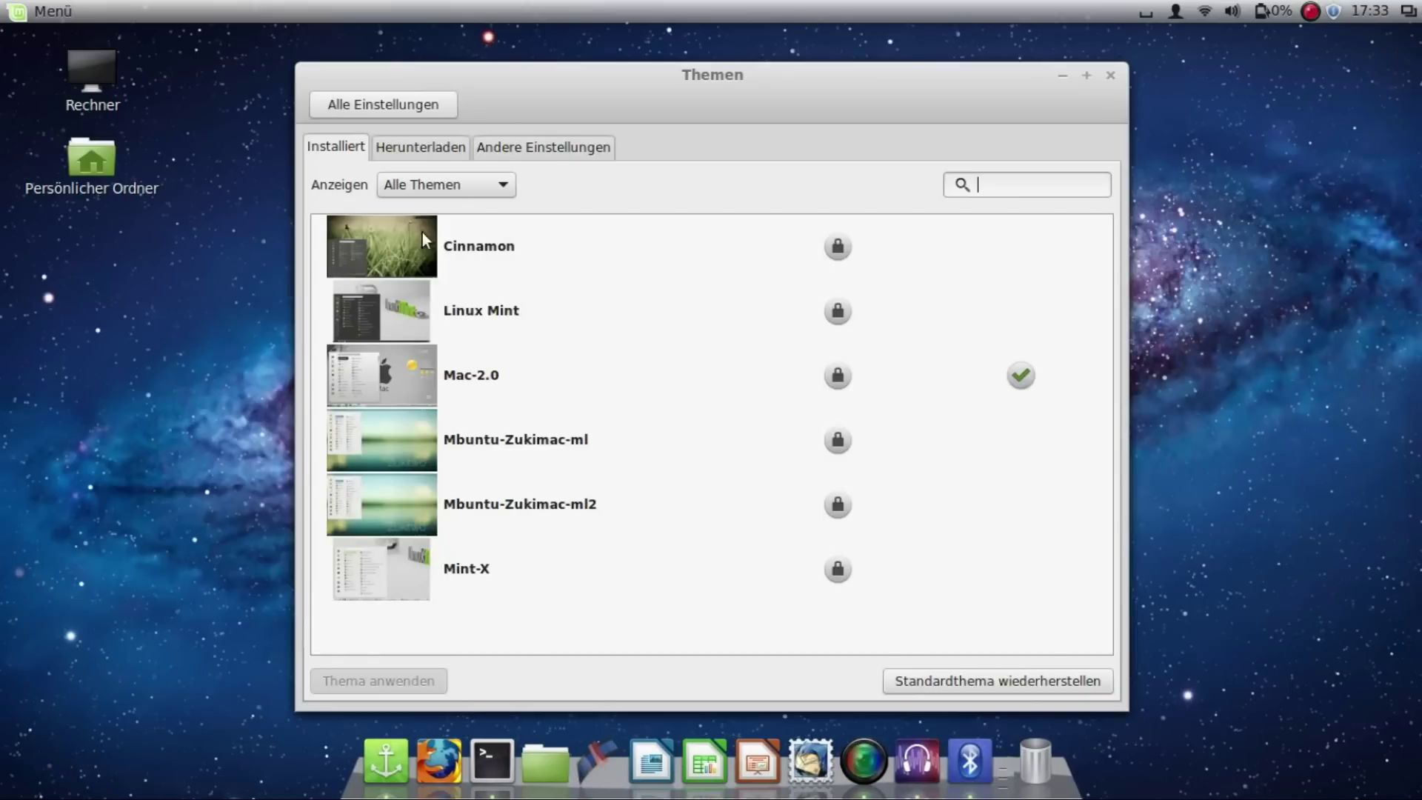
left_click(537, 149)
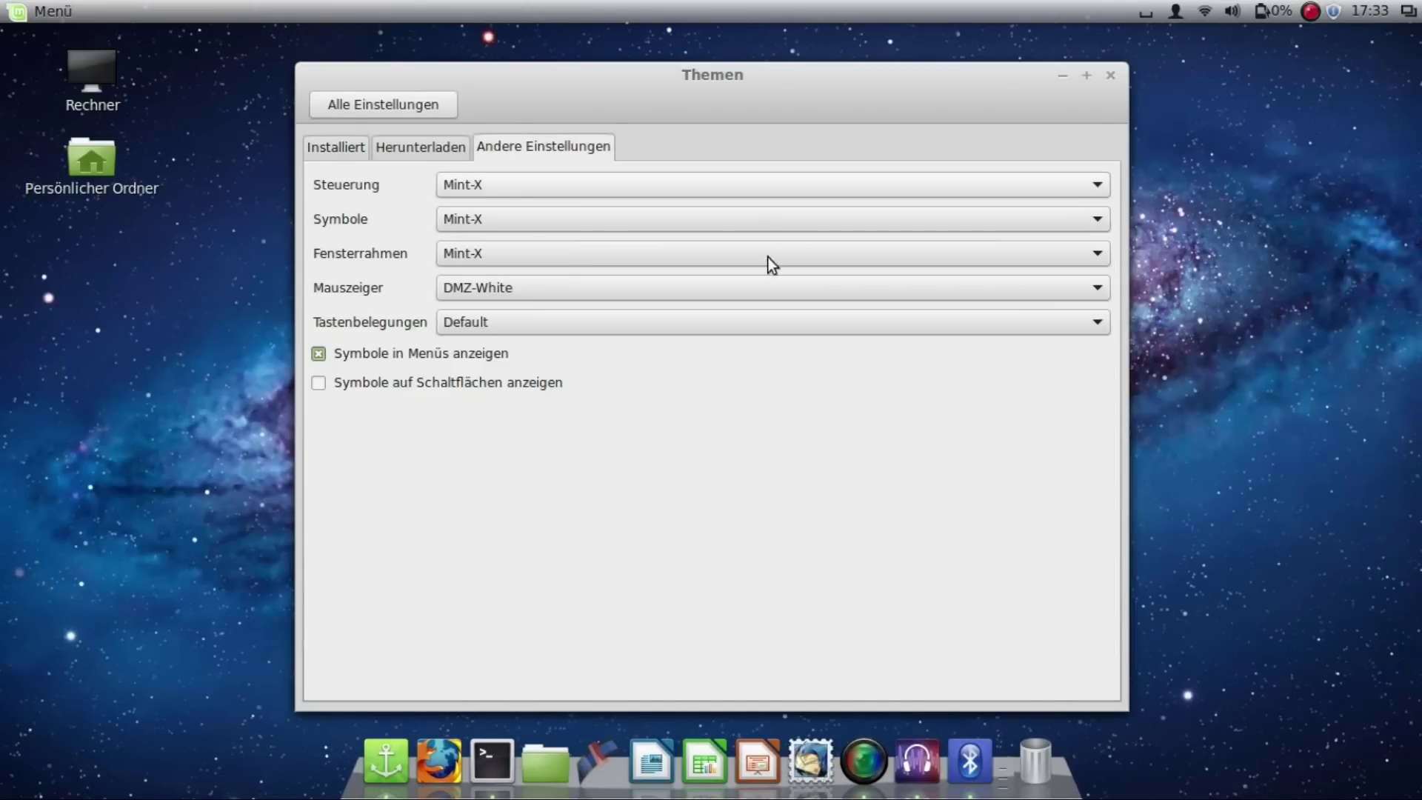
left_click(598, 220)
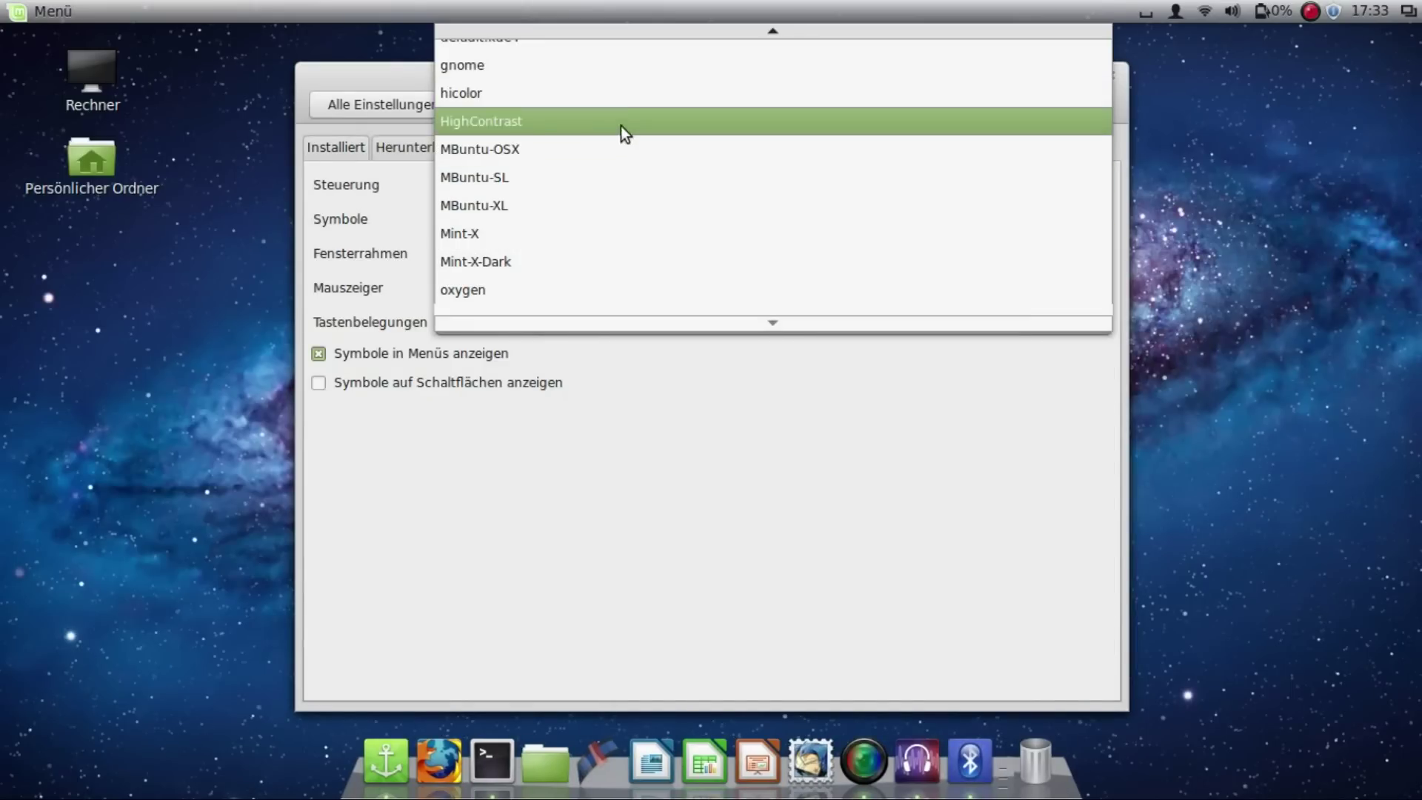
left_click(627, 145)
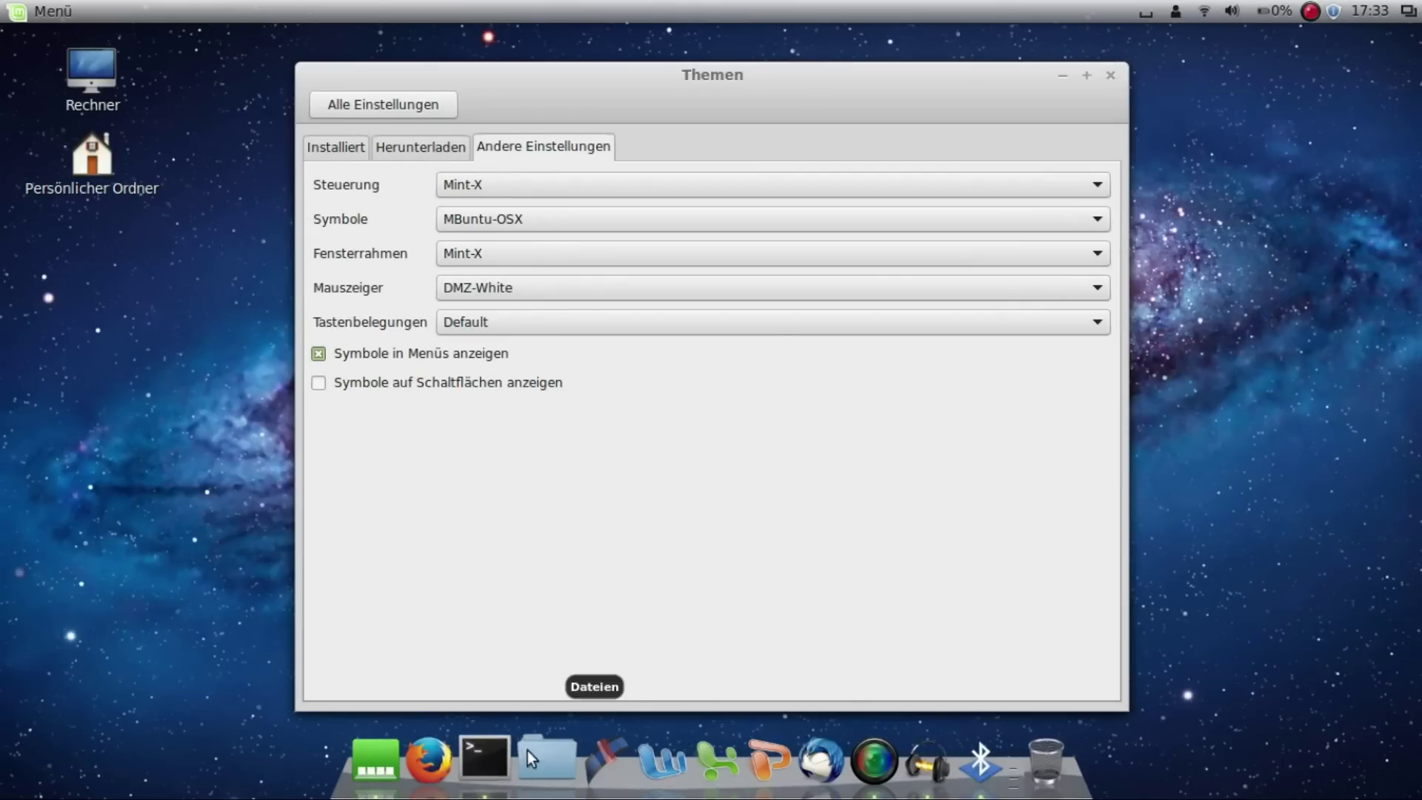
Step: Try Mbuntu-Mb and Mbuntu-Mb-For-Mint as the Steuerung theme
left_click(587, 188)
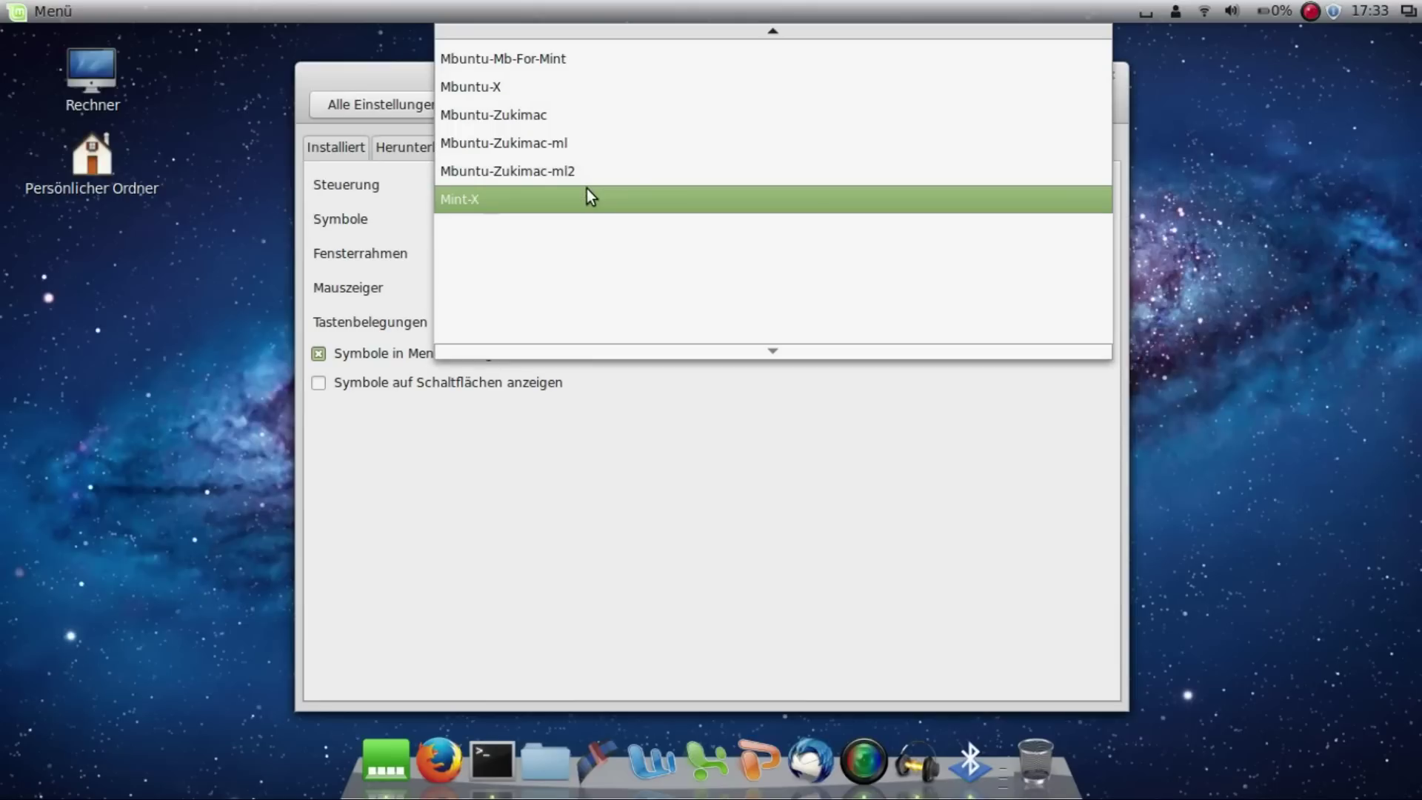
mouse_move(640, 34)
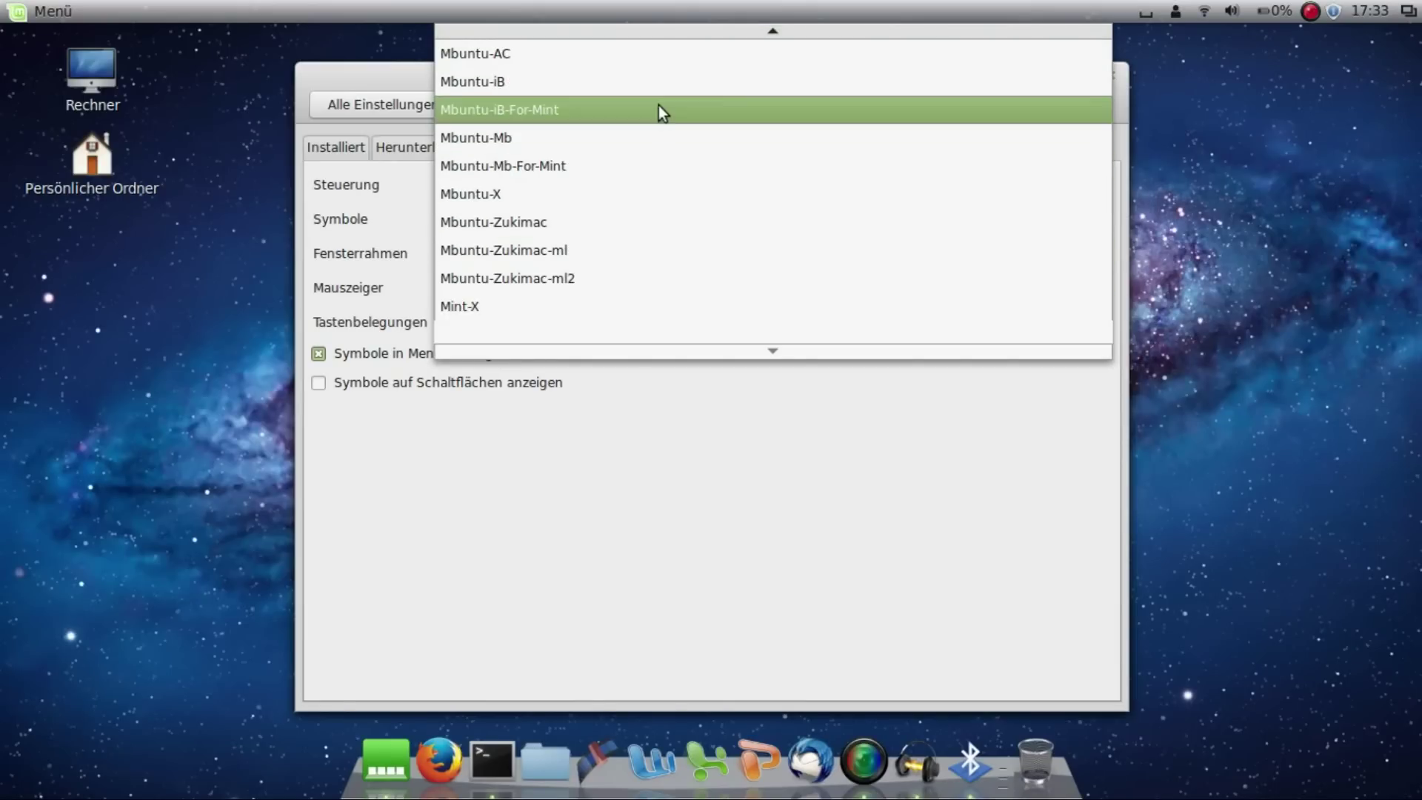
left_click(660, 137)
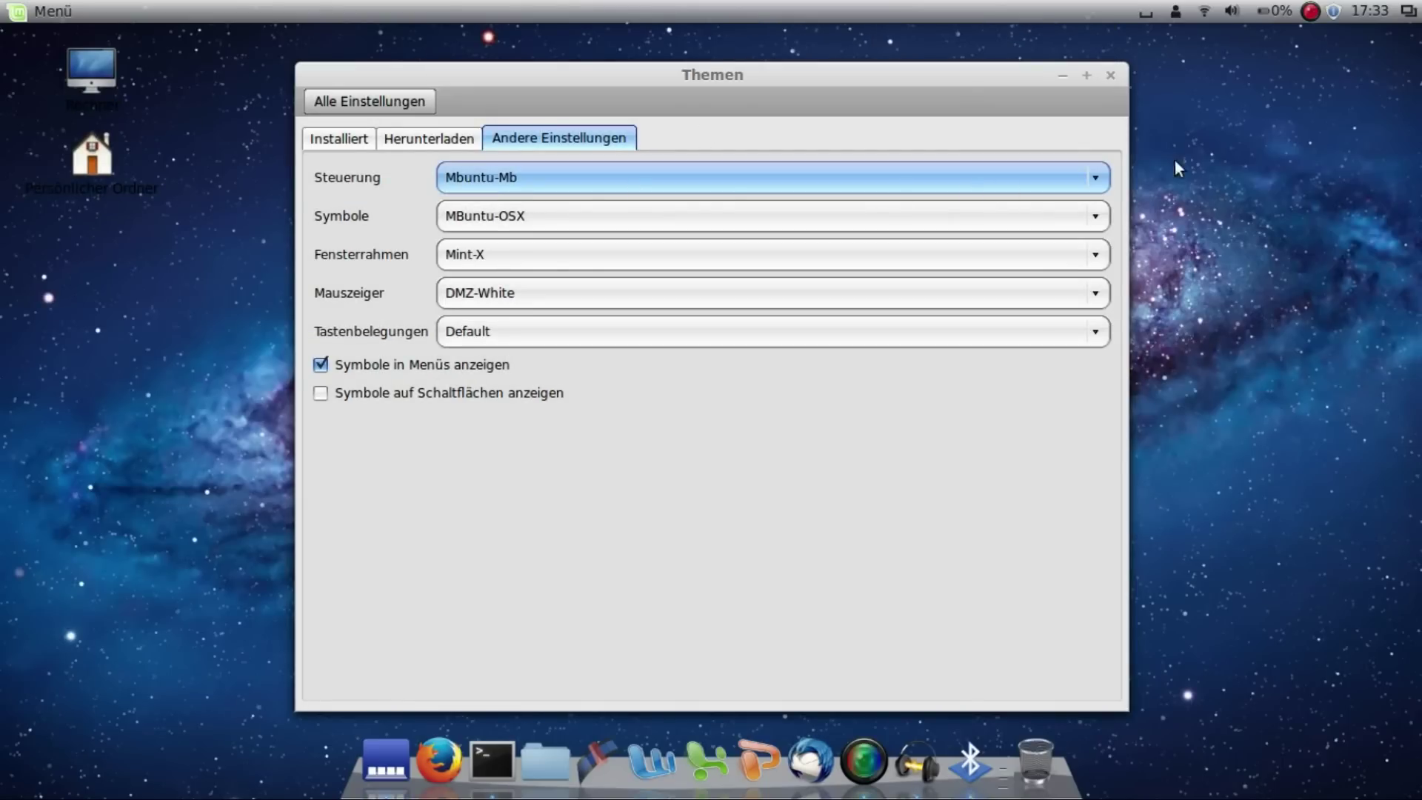
left_click(1095, 178)
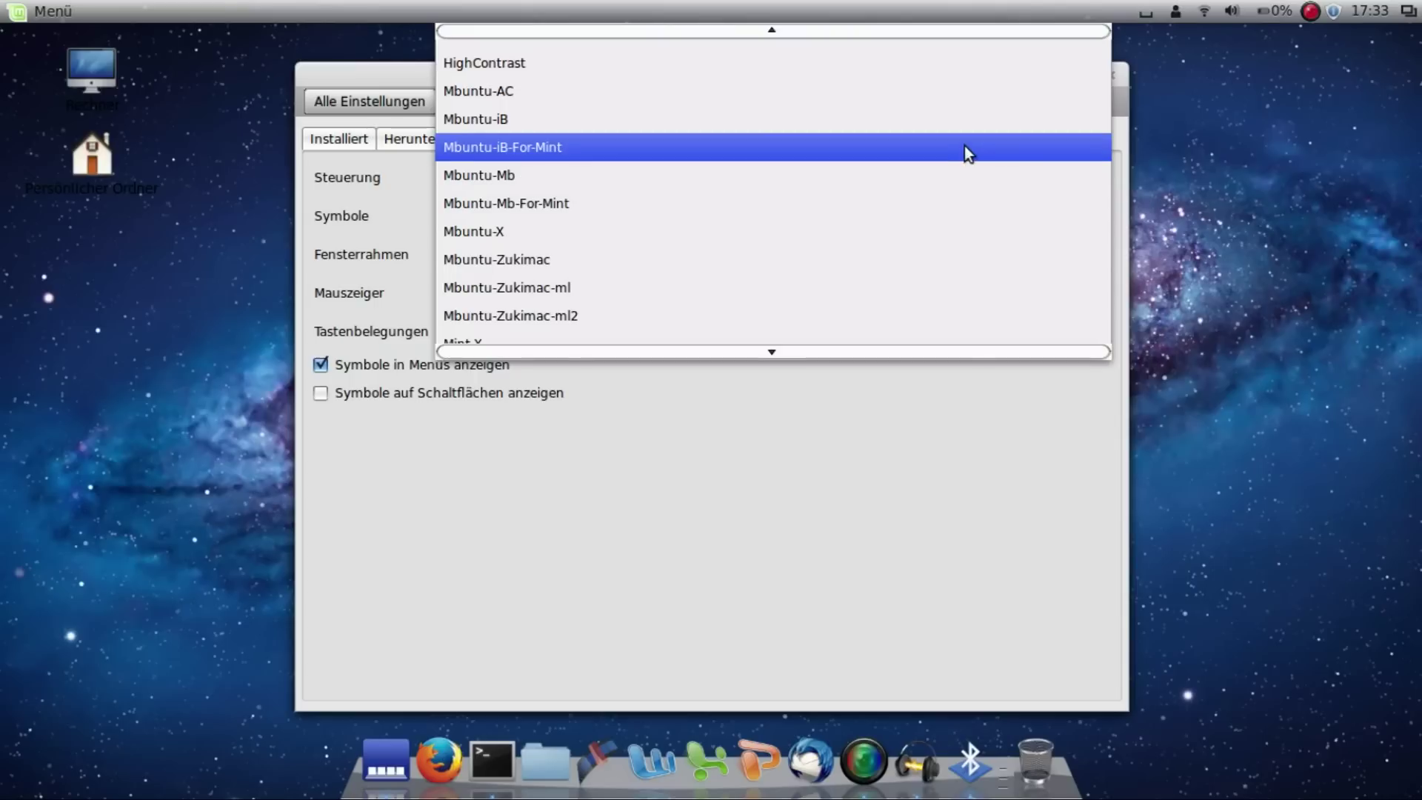
left_click(955, 205)
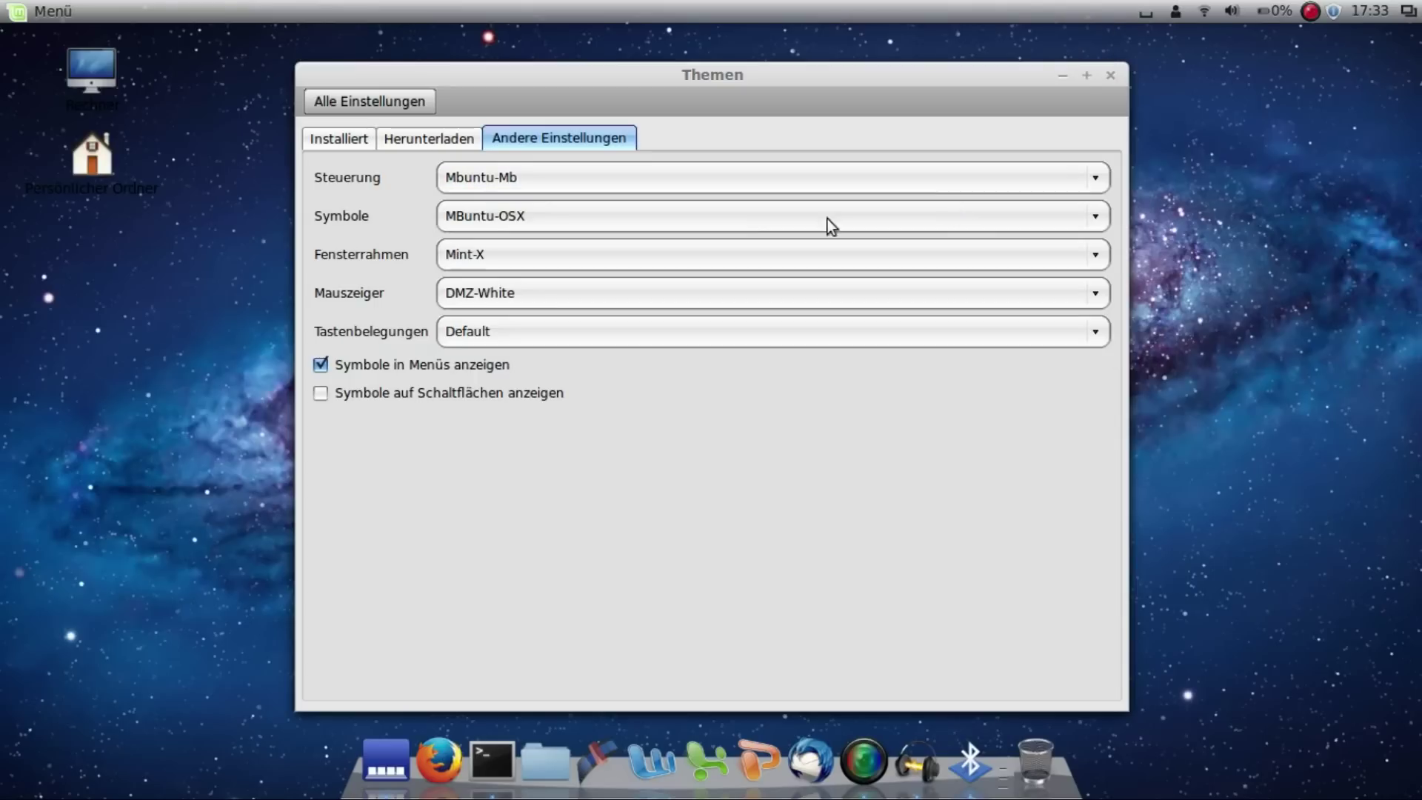
Step: Set the Steuerung theme to Mbuntu-Zukimac
left_click(733, 174)
left_click(732, 229)
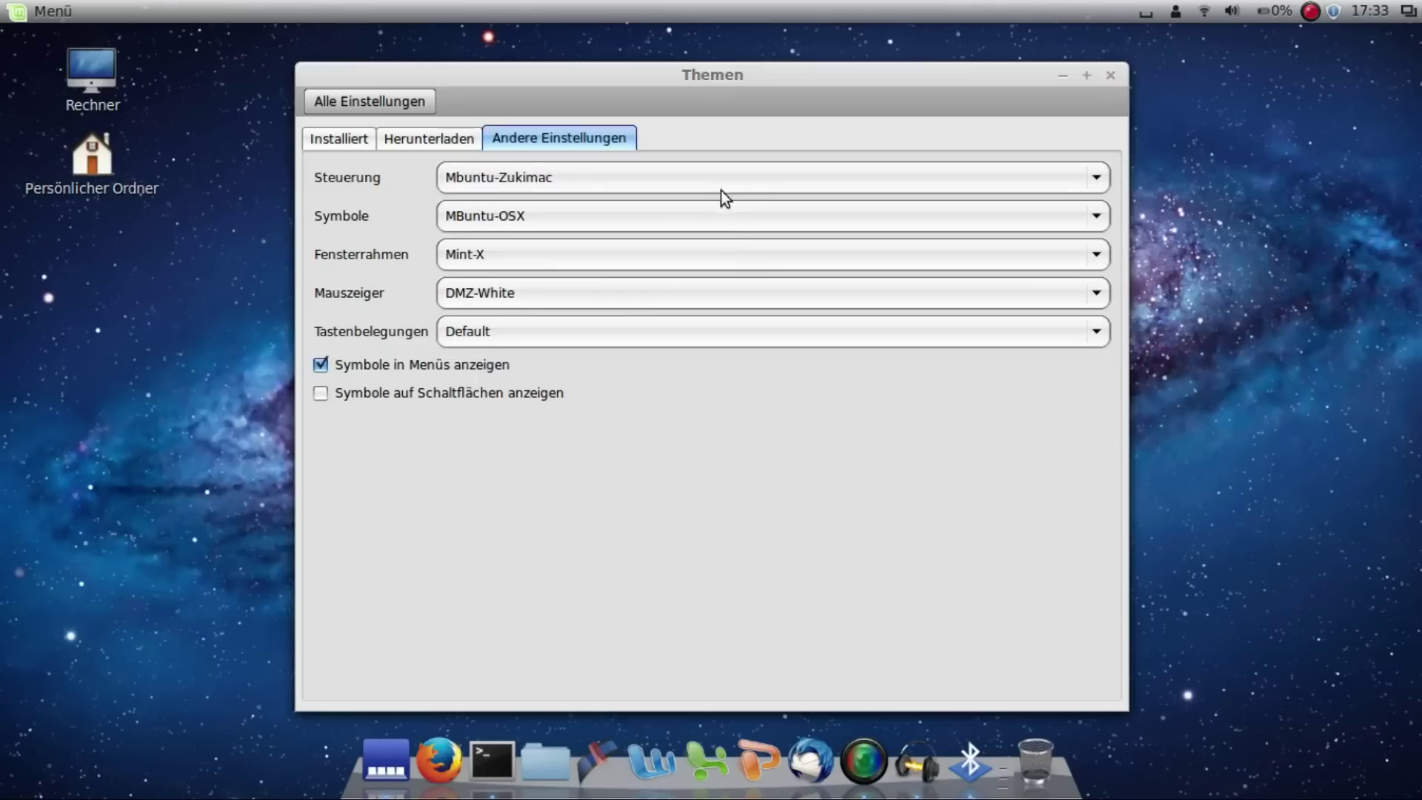
left_click(722, 174)
left_click(721, 174)
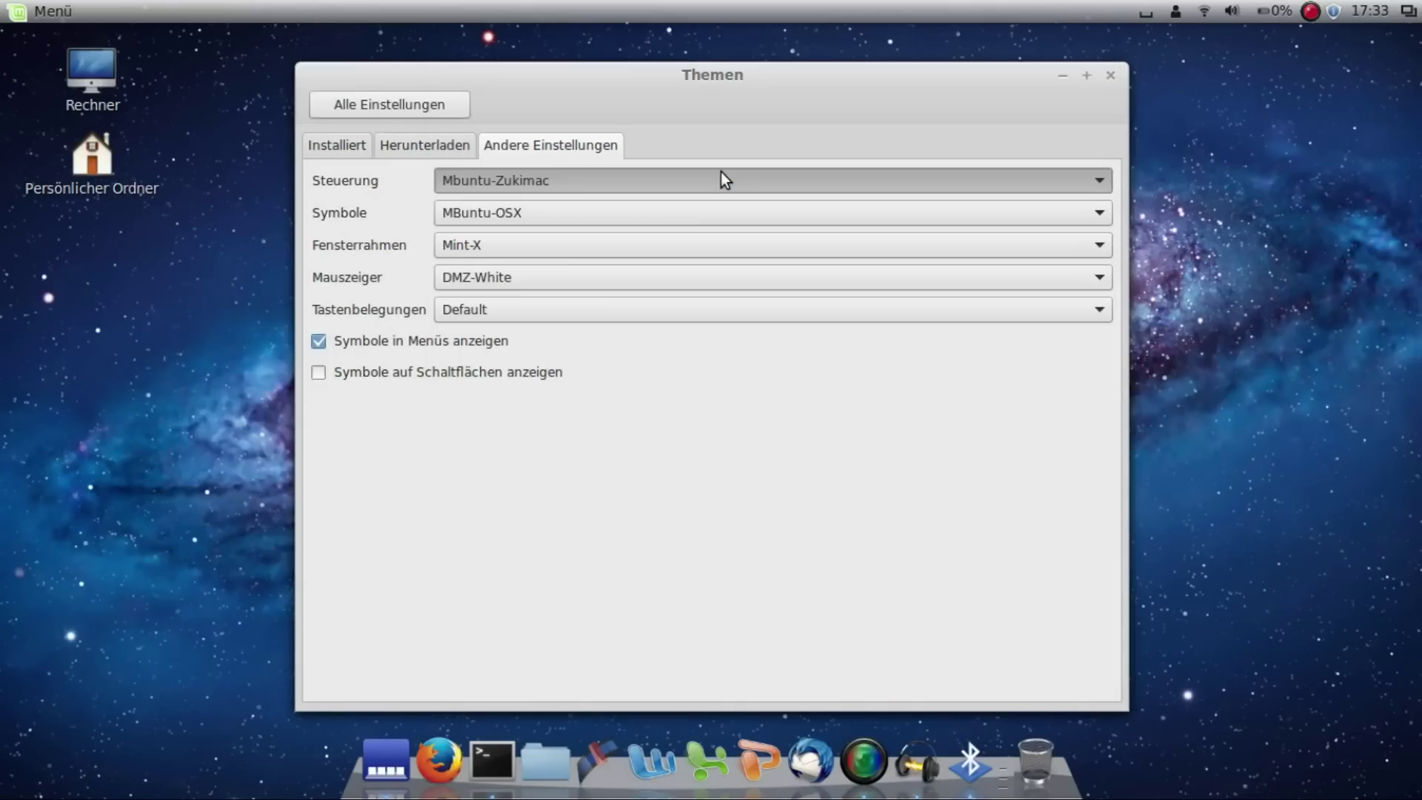
scroll(721, 172, "up", 1)
left_click(655, 193)
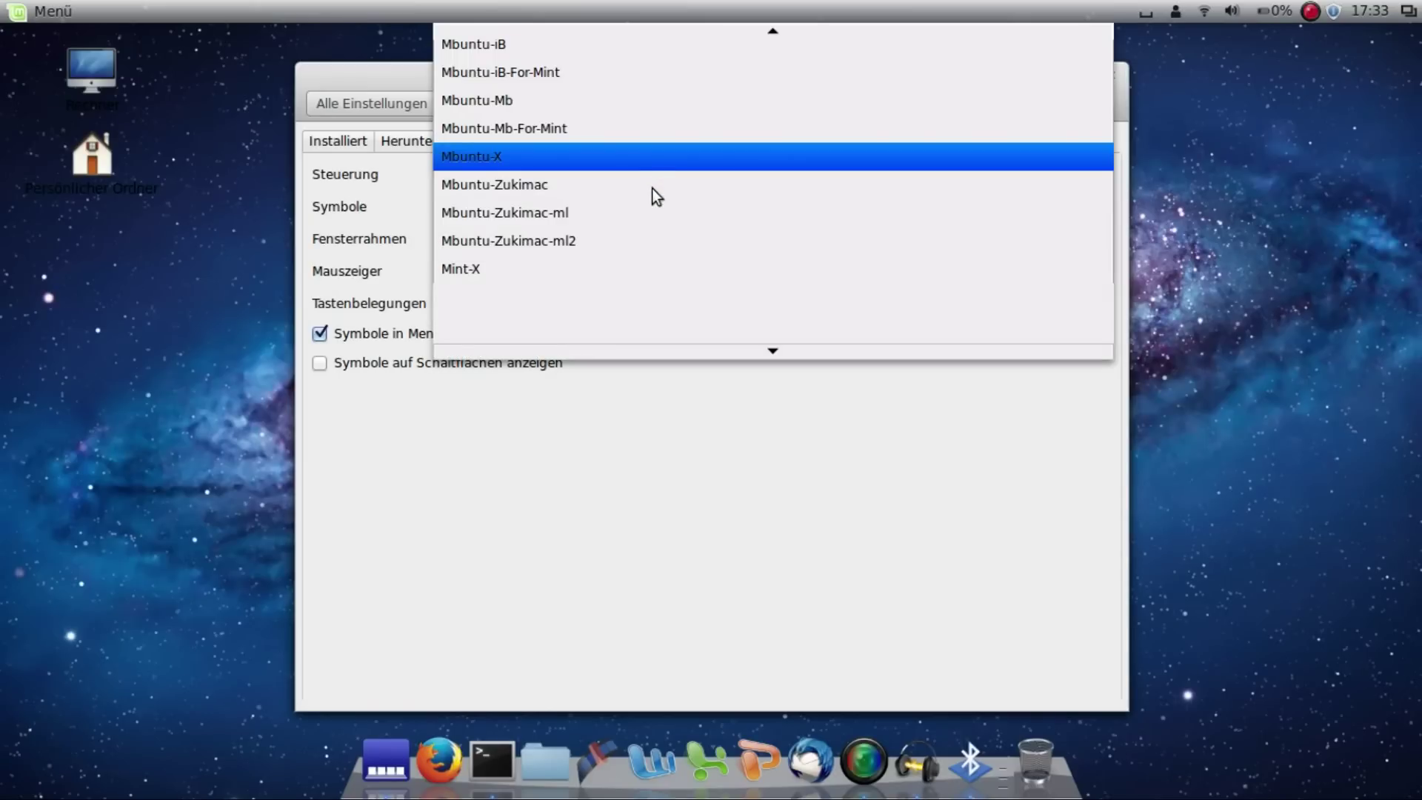
left_click(623, 186)
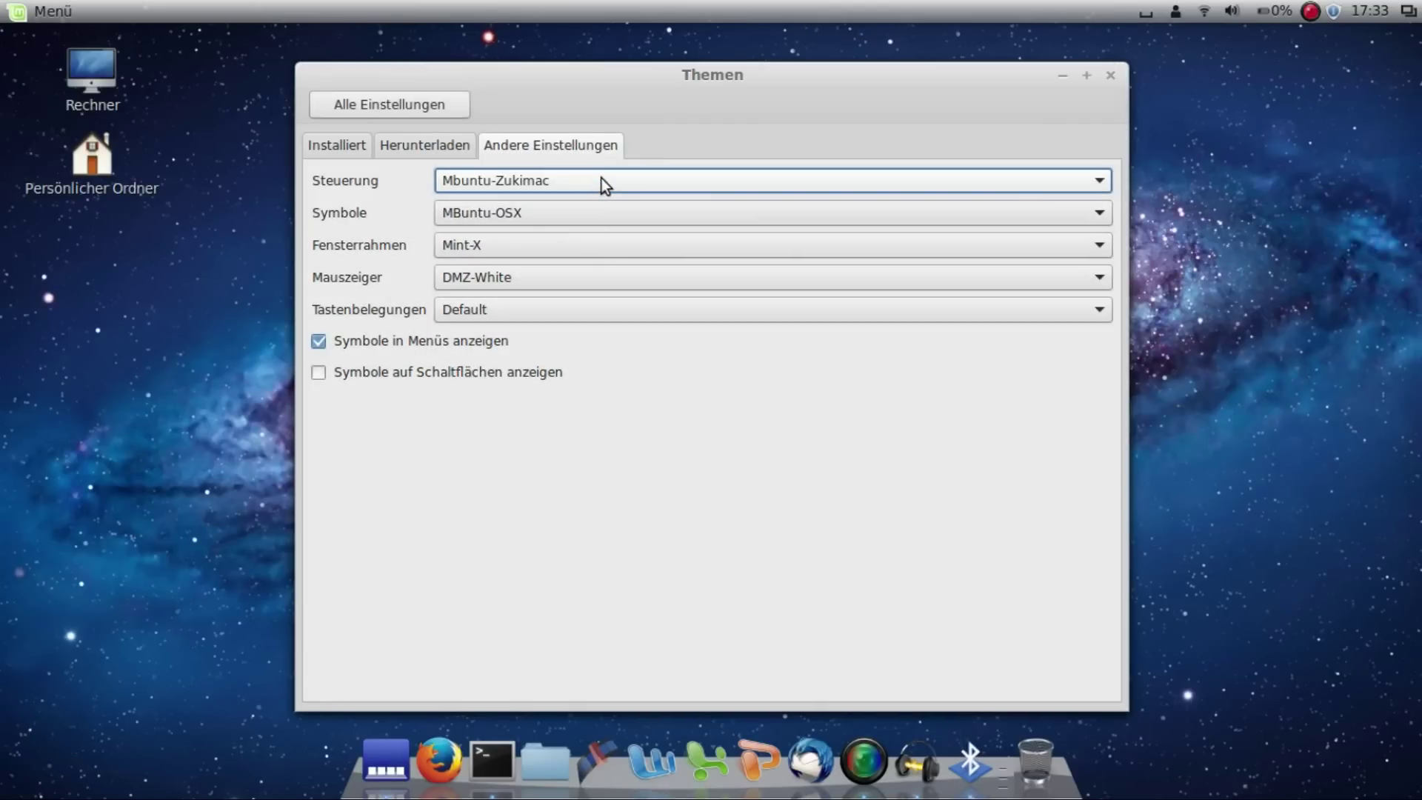
Step: Set Fensterrahmen to Mbuntu-Zukimac and Mauszeiger to mac-cursors
left_click(570, 247)
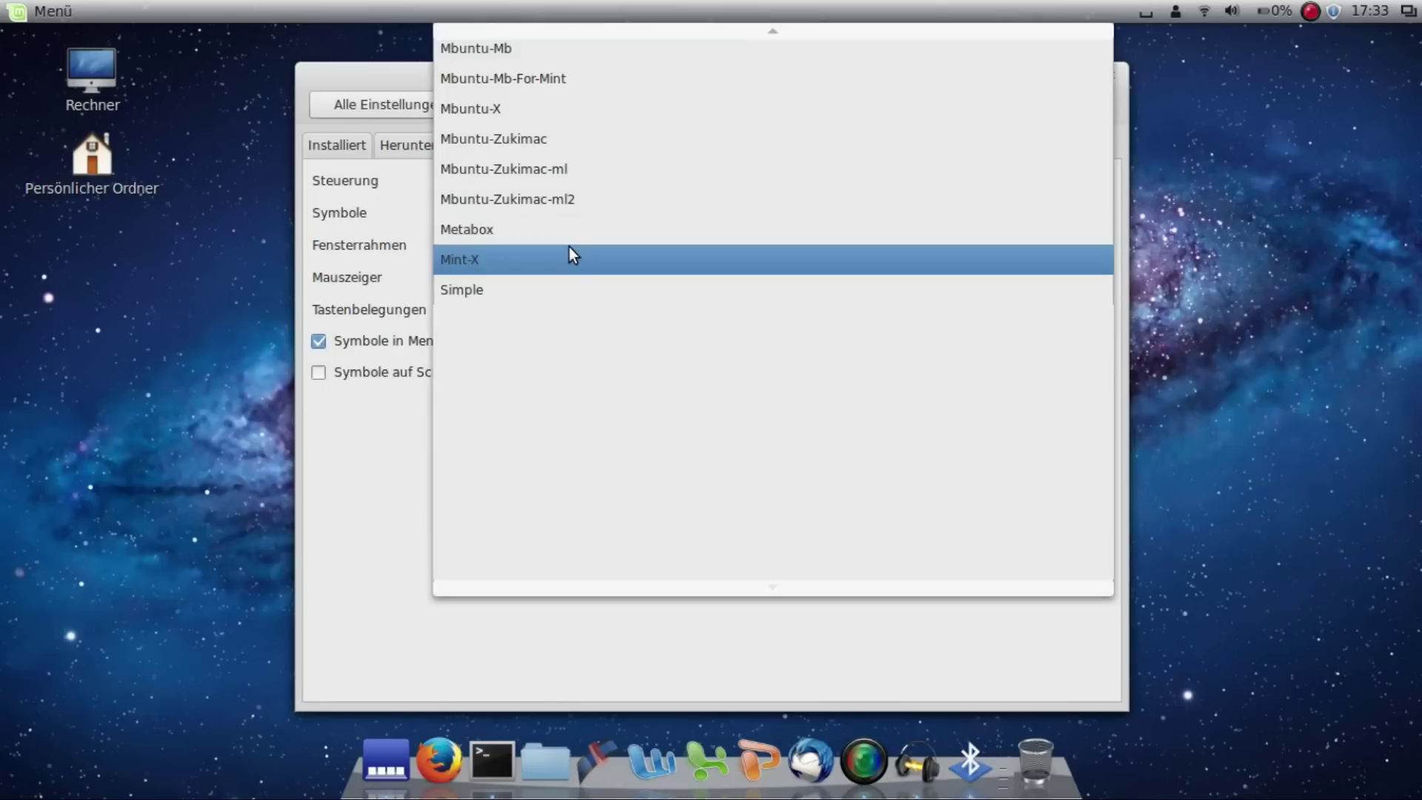
left_click(603, 138)
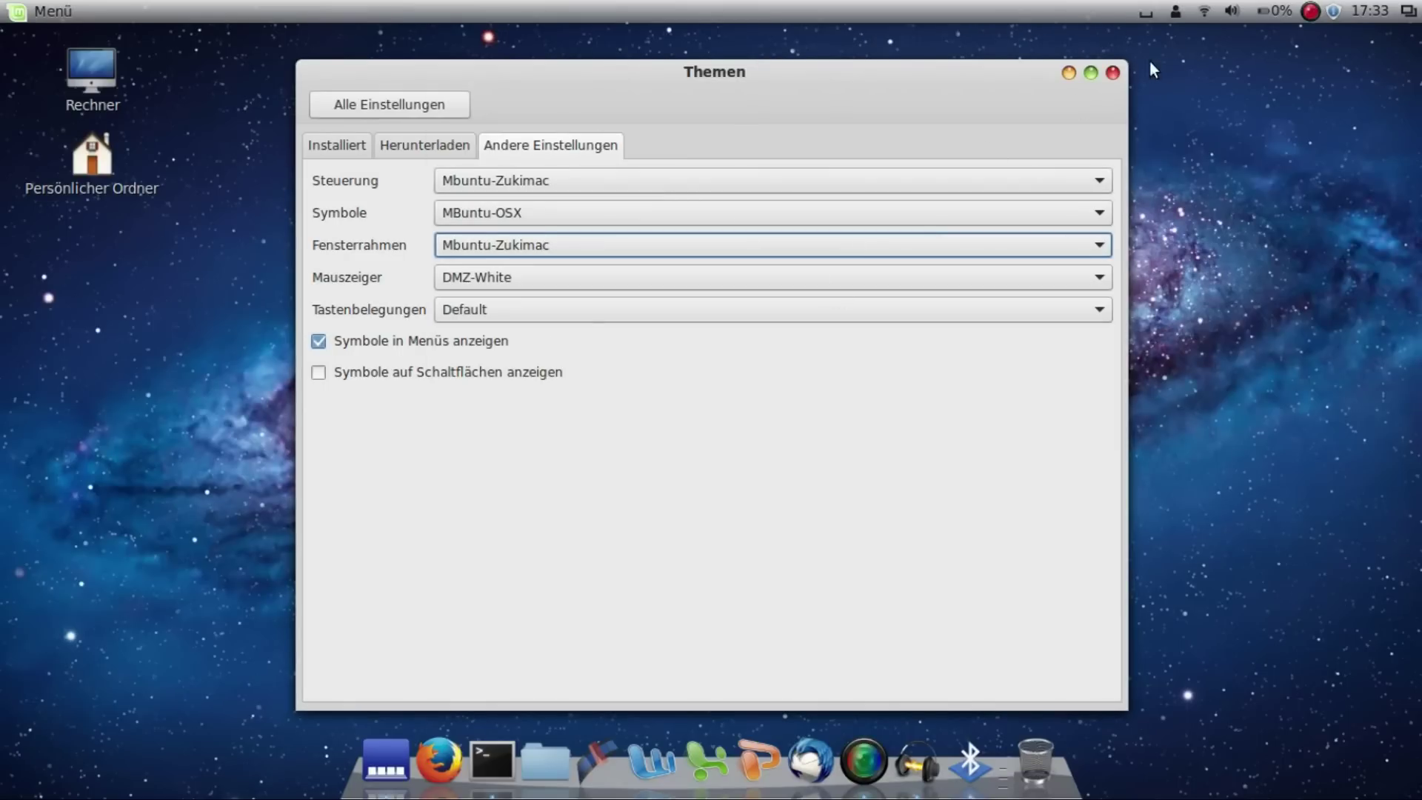
left_click(728, 285)
left_click(728, 304)
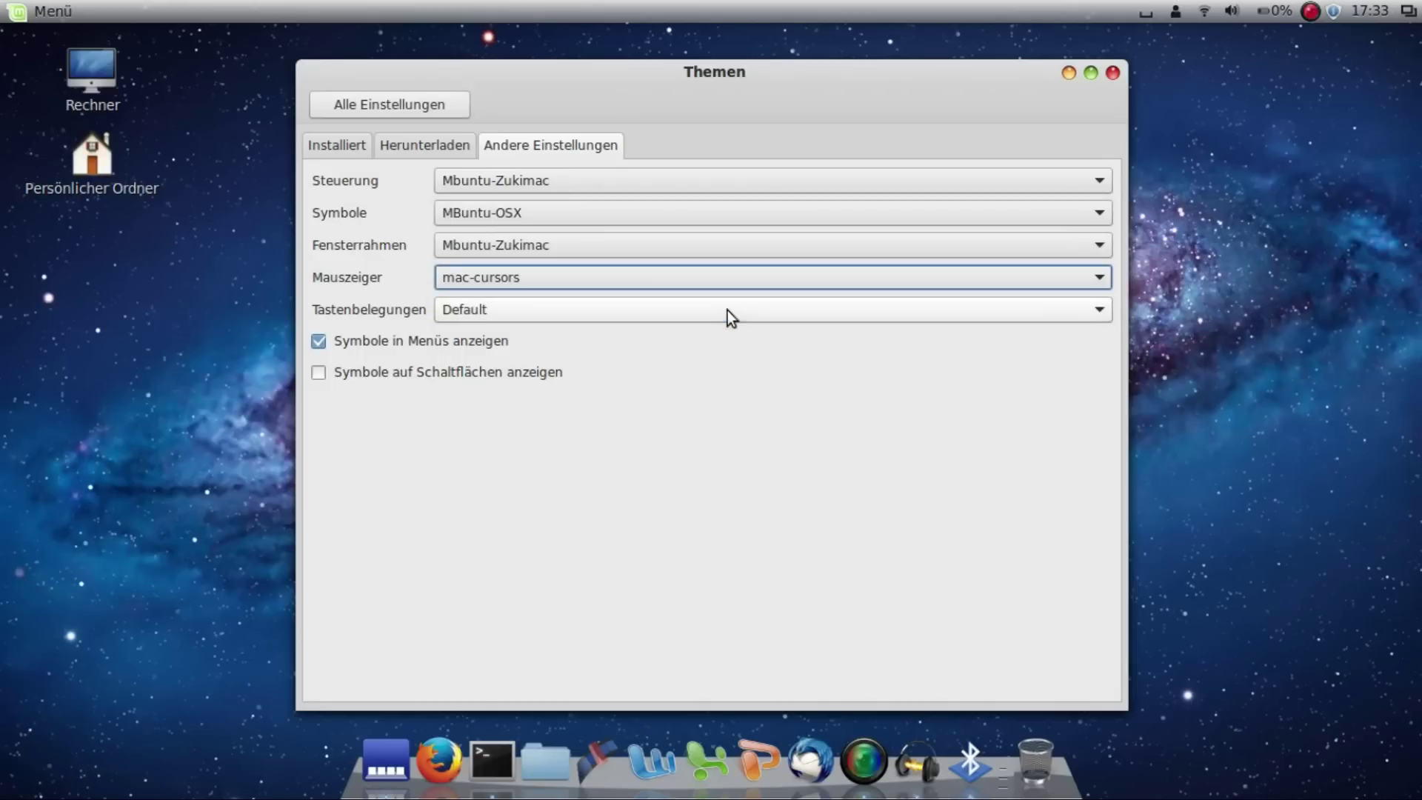
Step: Set the Mauszeiger theme to DMZ-Black
left_click(580, 283)
left_click(603, 226)
left_click(602, 280)
left_click(603, 284)
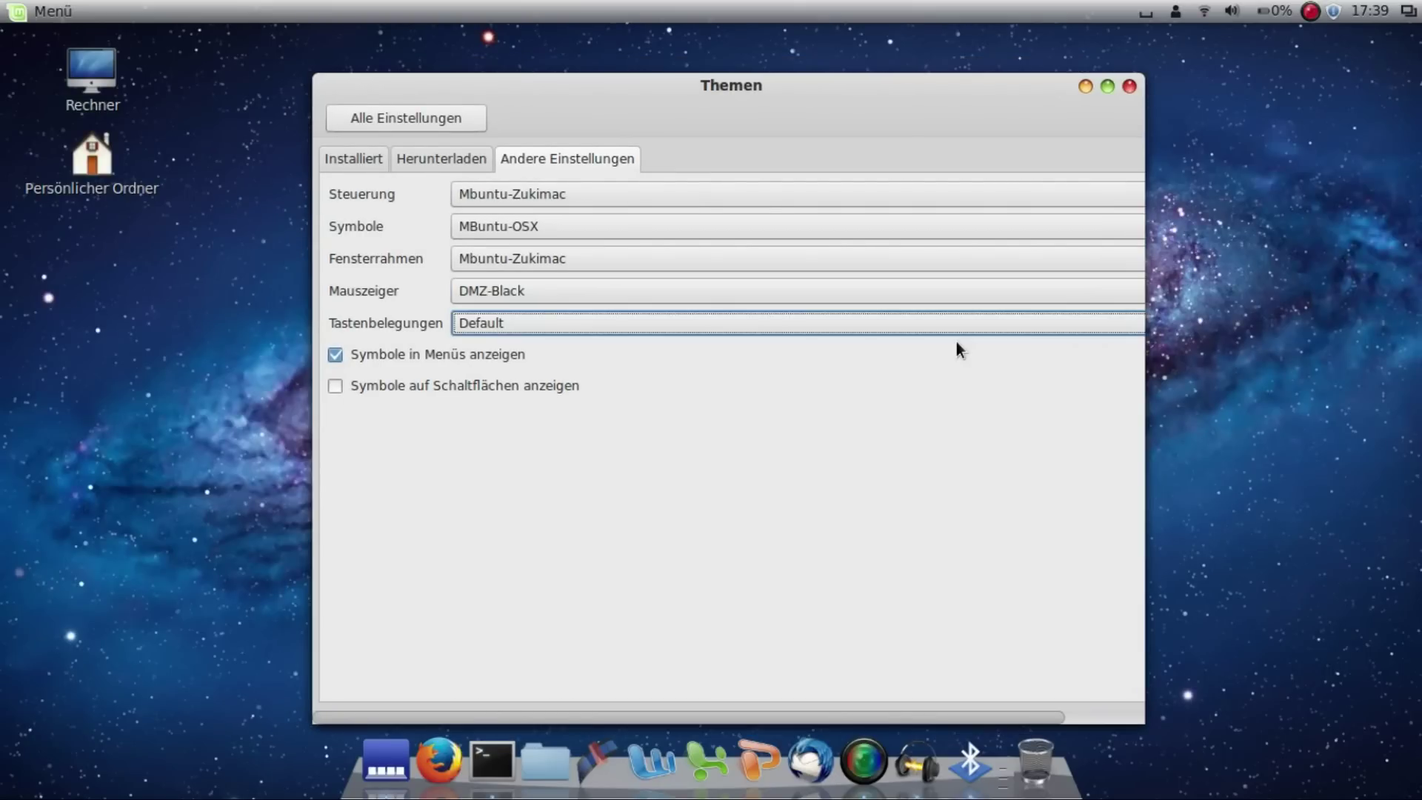
Step: Return from the Themen settings to the overview of all settings and open the Fenster settings
left_click_drag(874, 80, 748, 81)
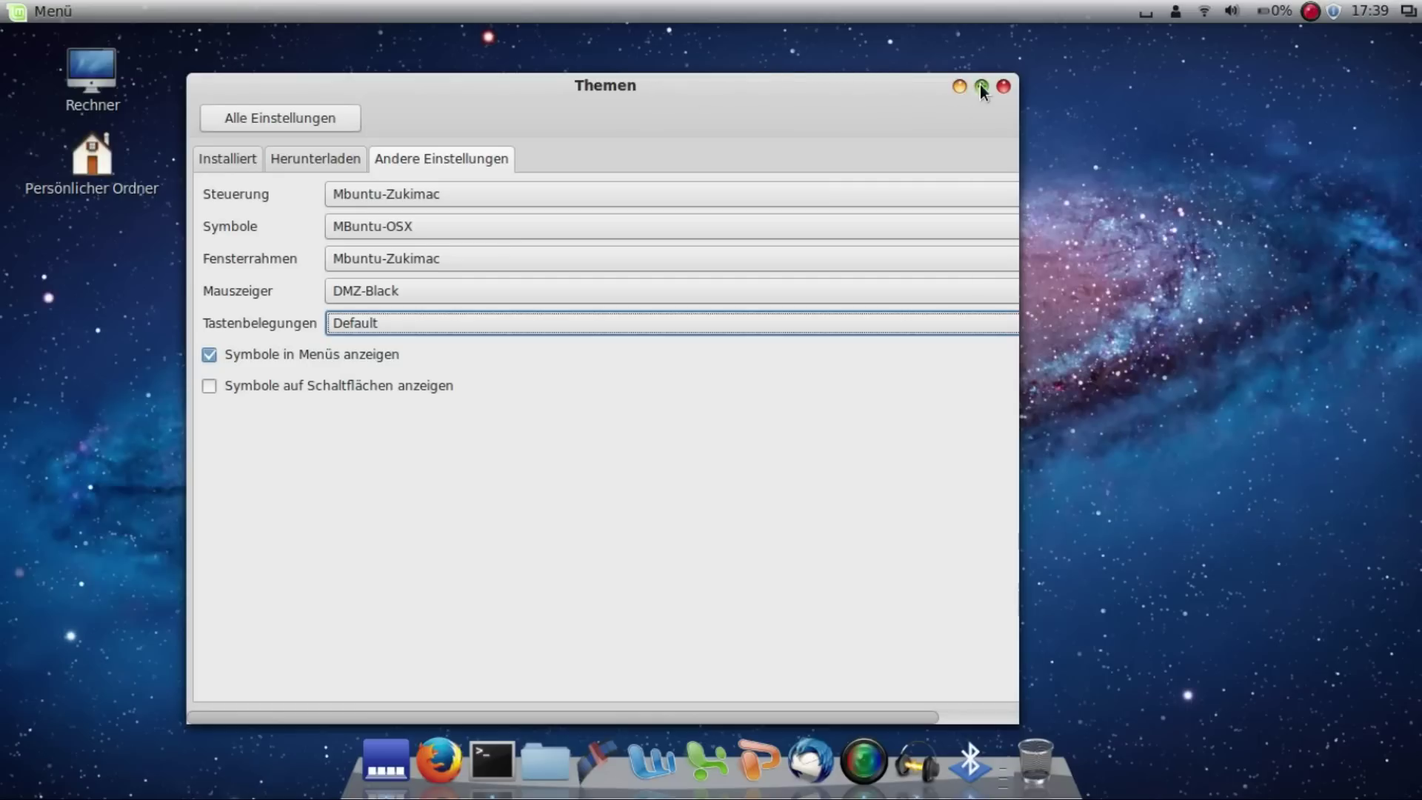
left_click(320, 119)
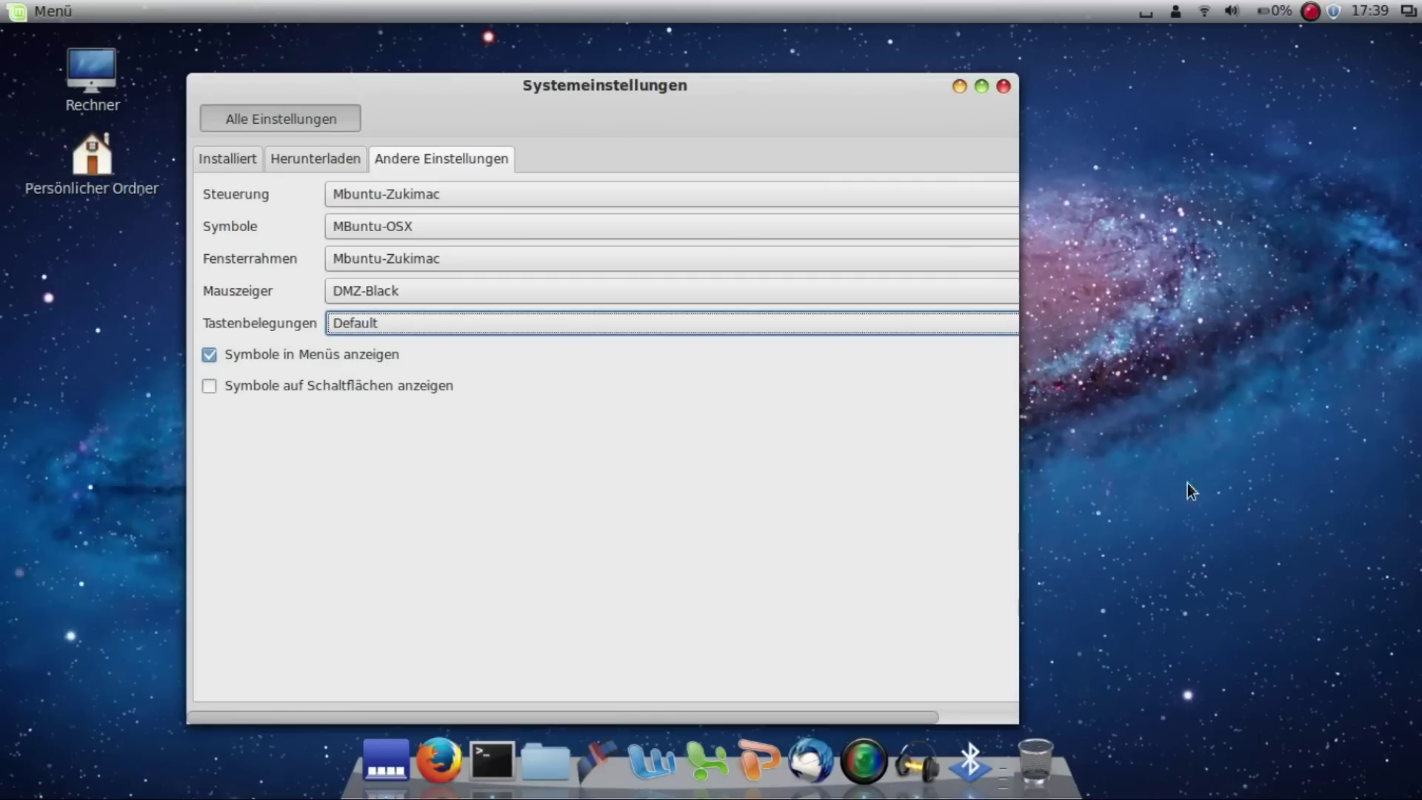
left_click(252, 116)
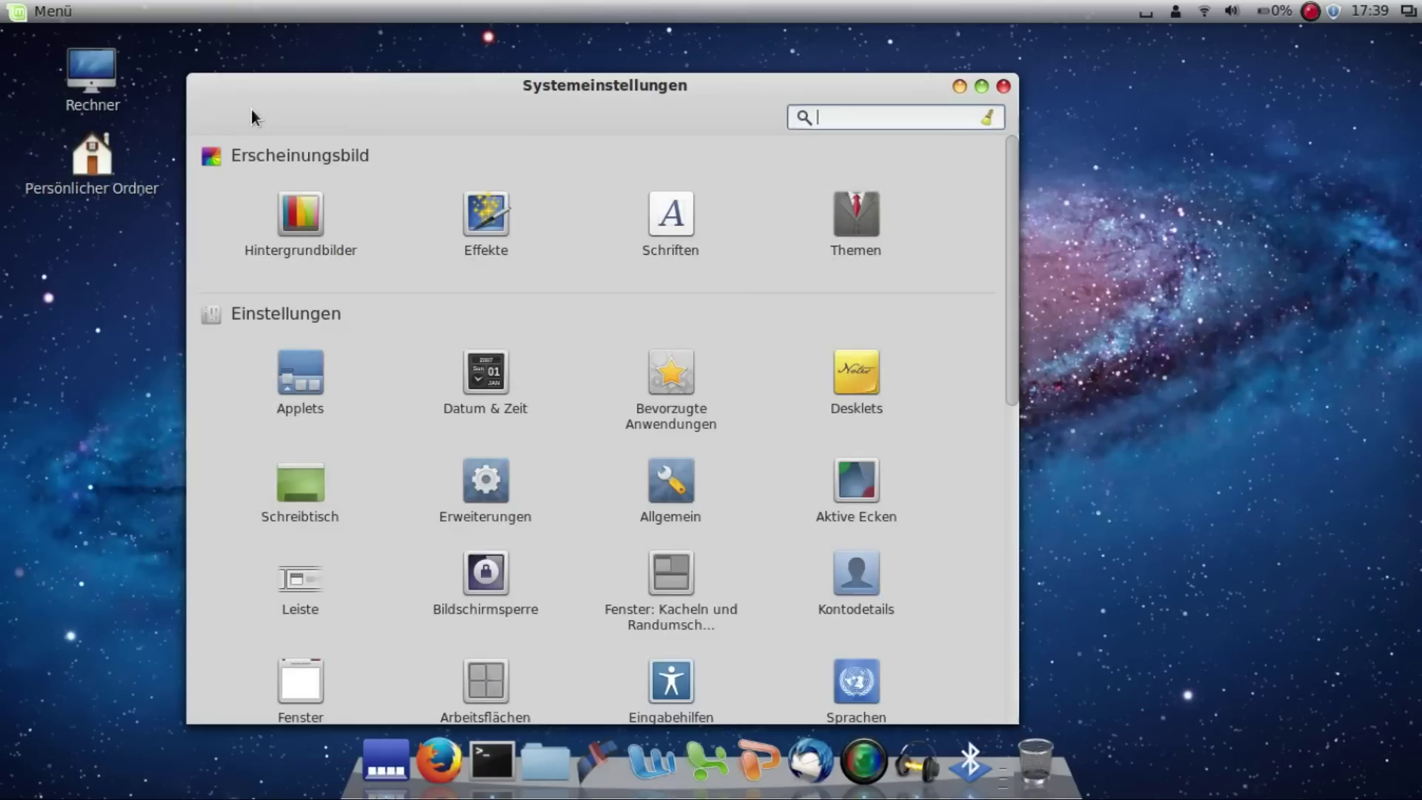
left_click_drag(1016, 245, 1012, 428)
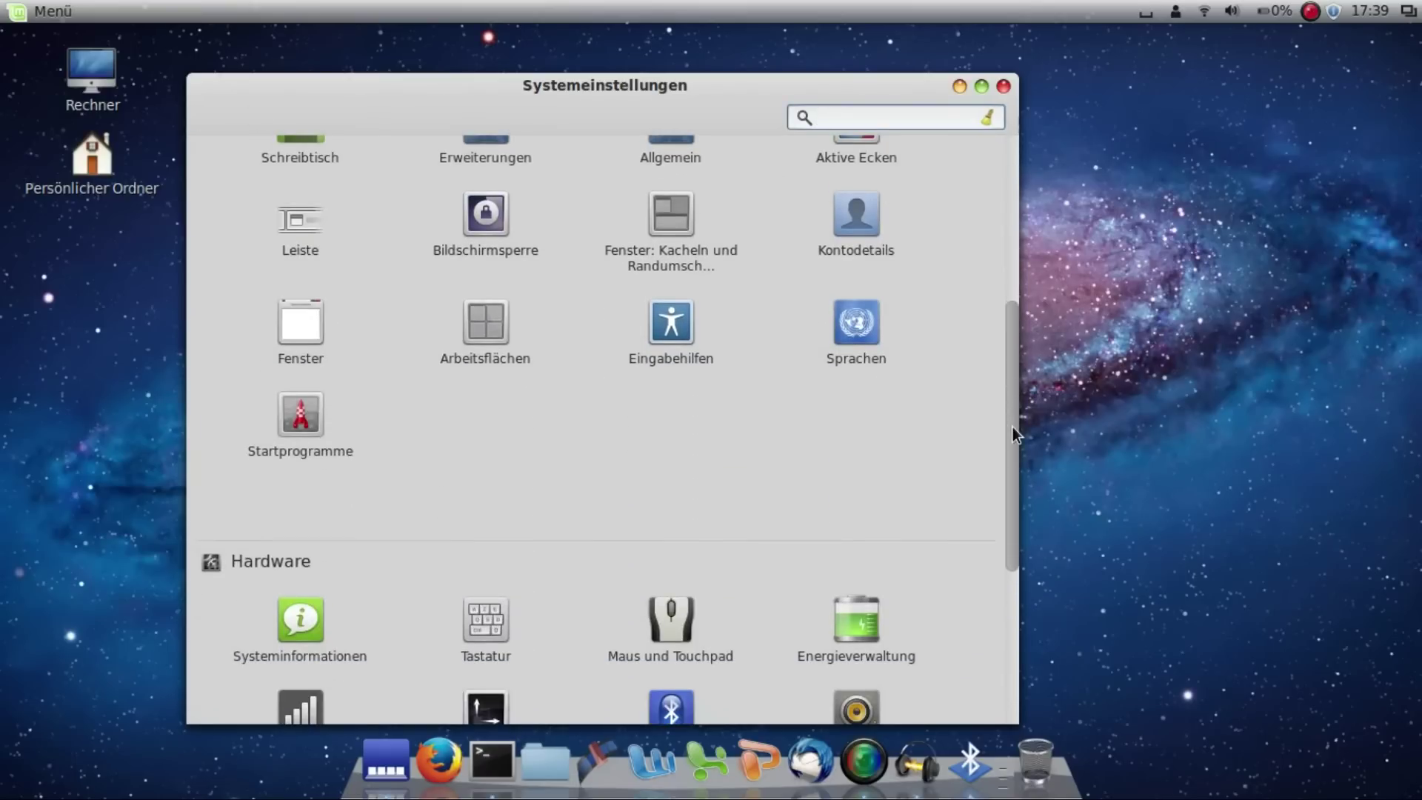
left_click(311, 330)
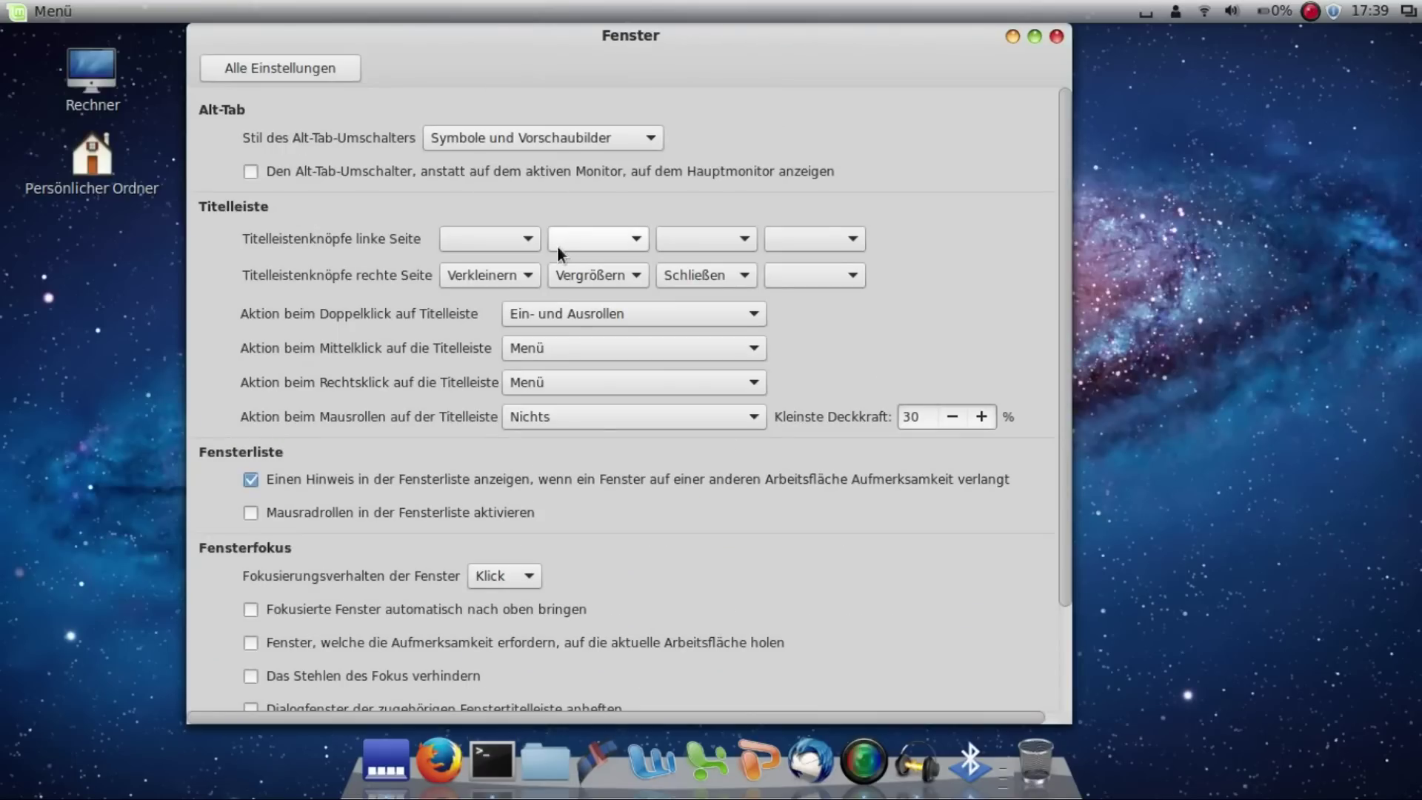
Step: Set the left-side title bar buttons to Schließen, Verkleinern and Vergrößern, in that order
left_click(524, 243)
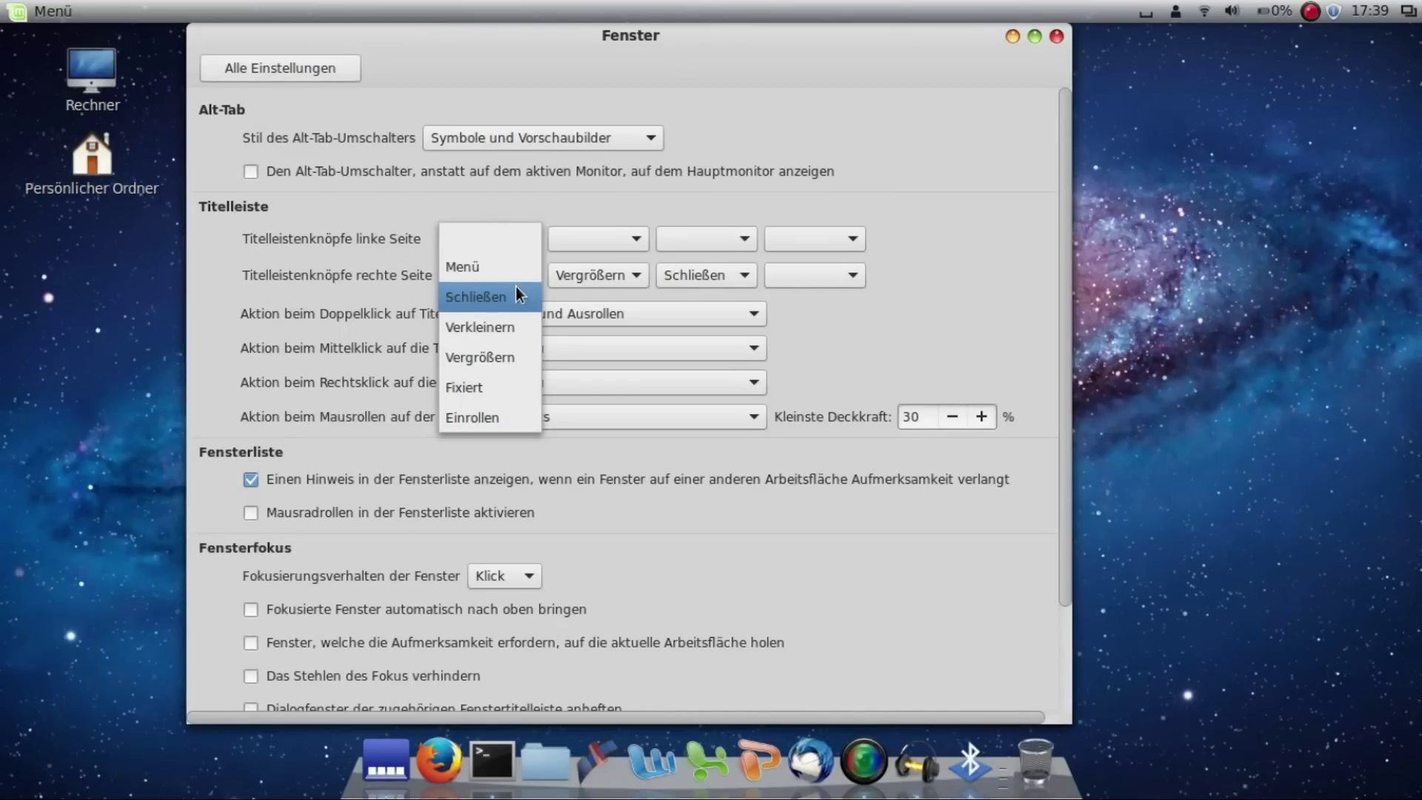
left_click(589, 253)
left_click(601, 241)
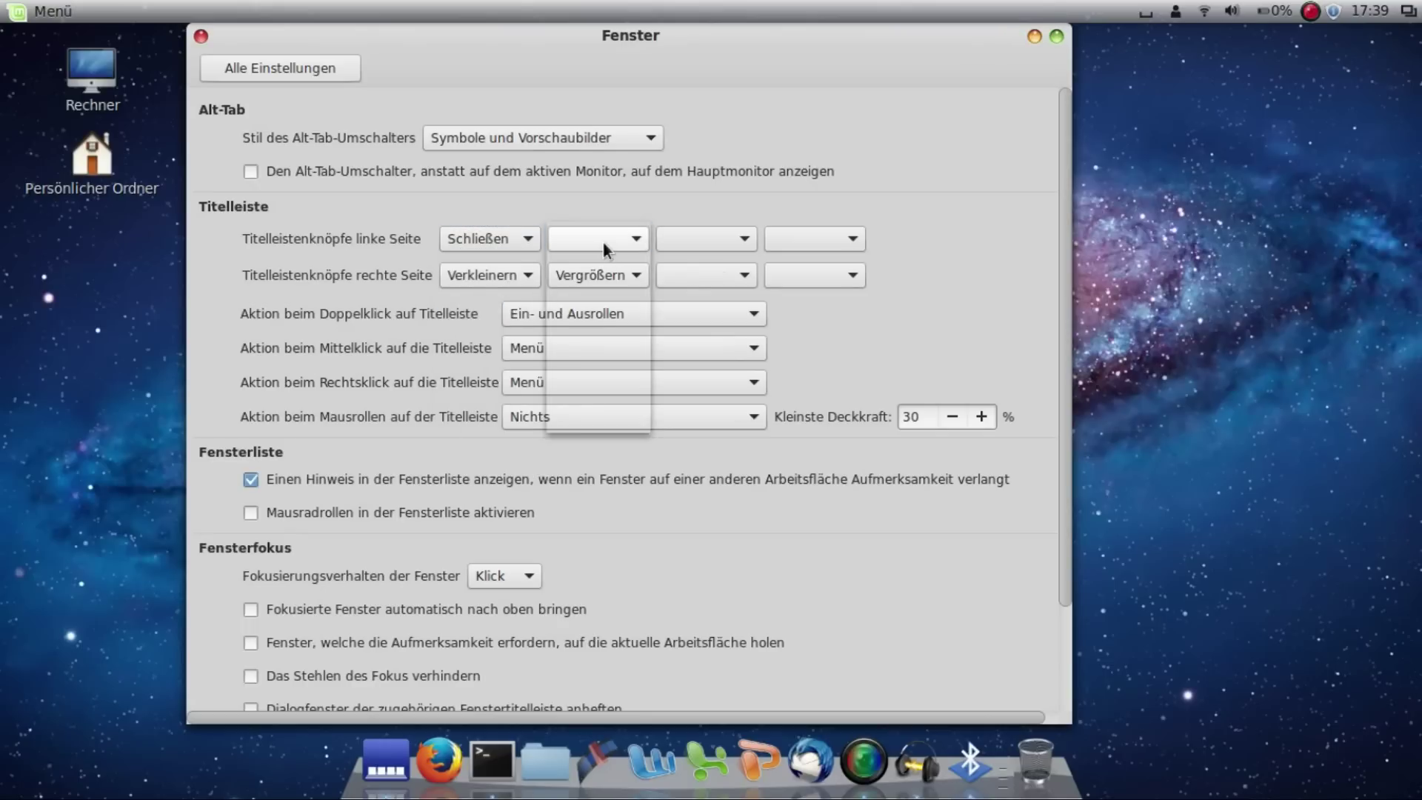
left_click(619, 354)
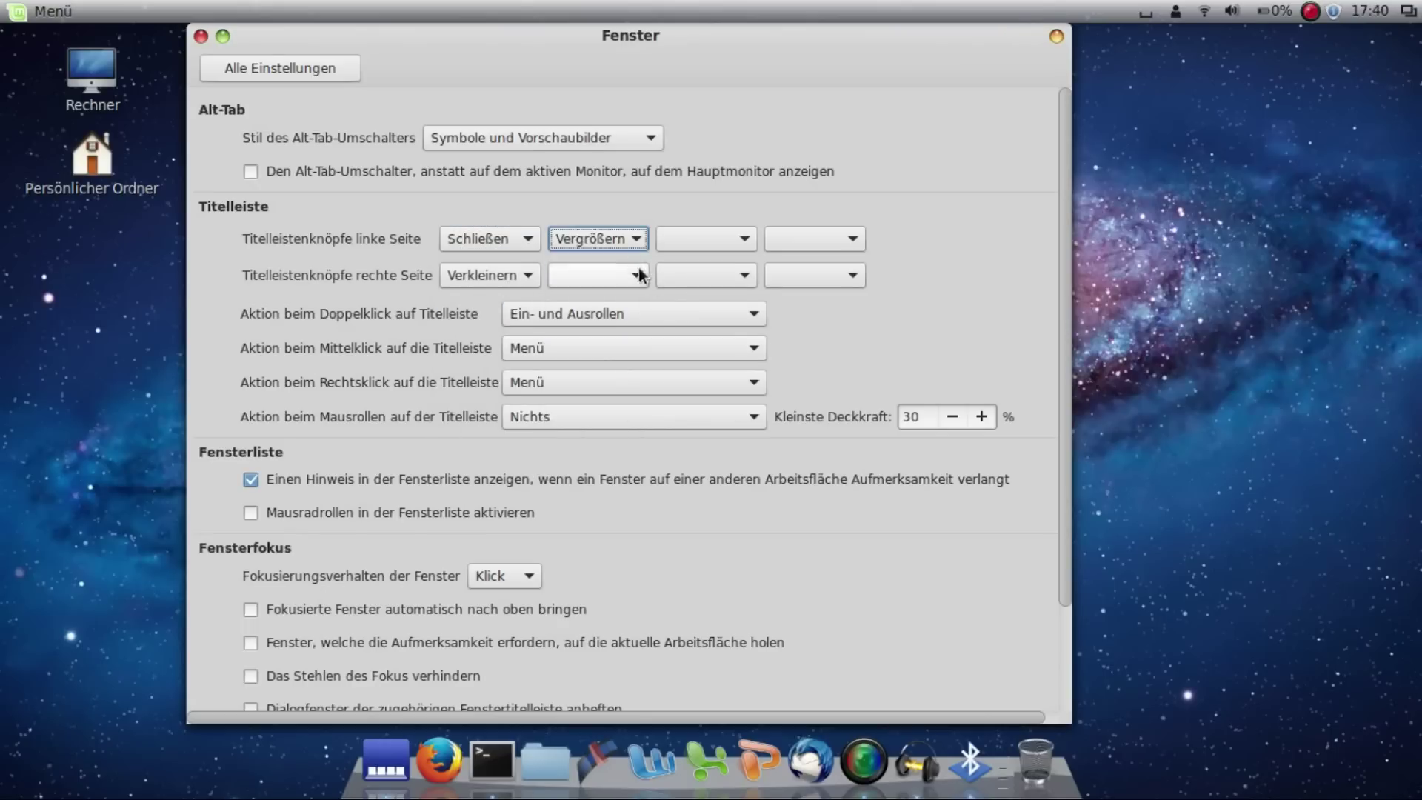
left_click(616, 240)
left_click(624, 209)
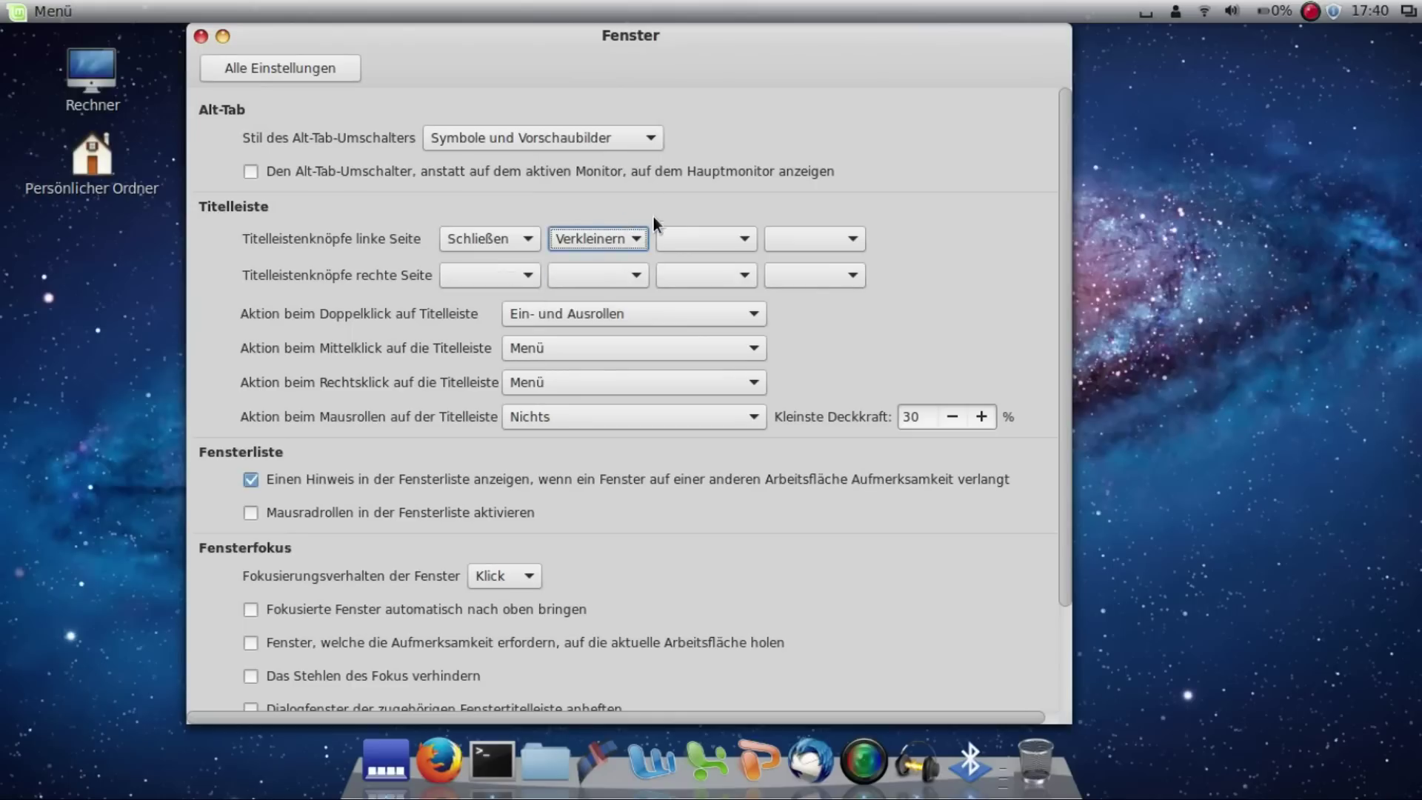
left_click(683, 248)
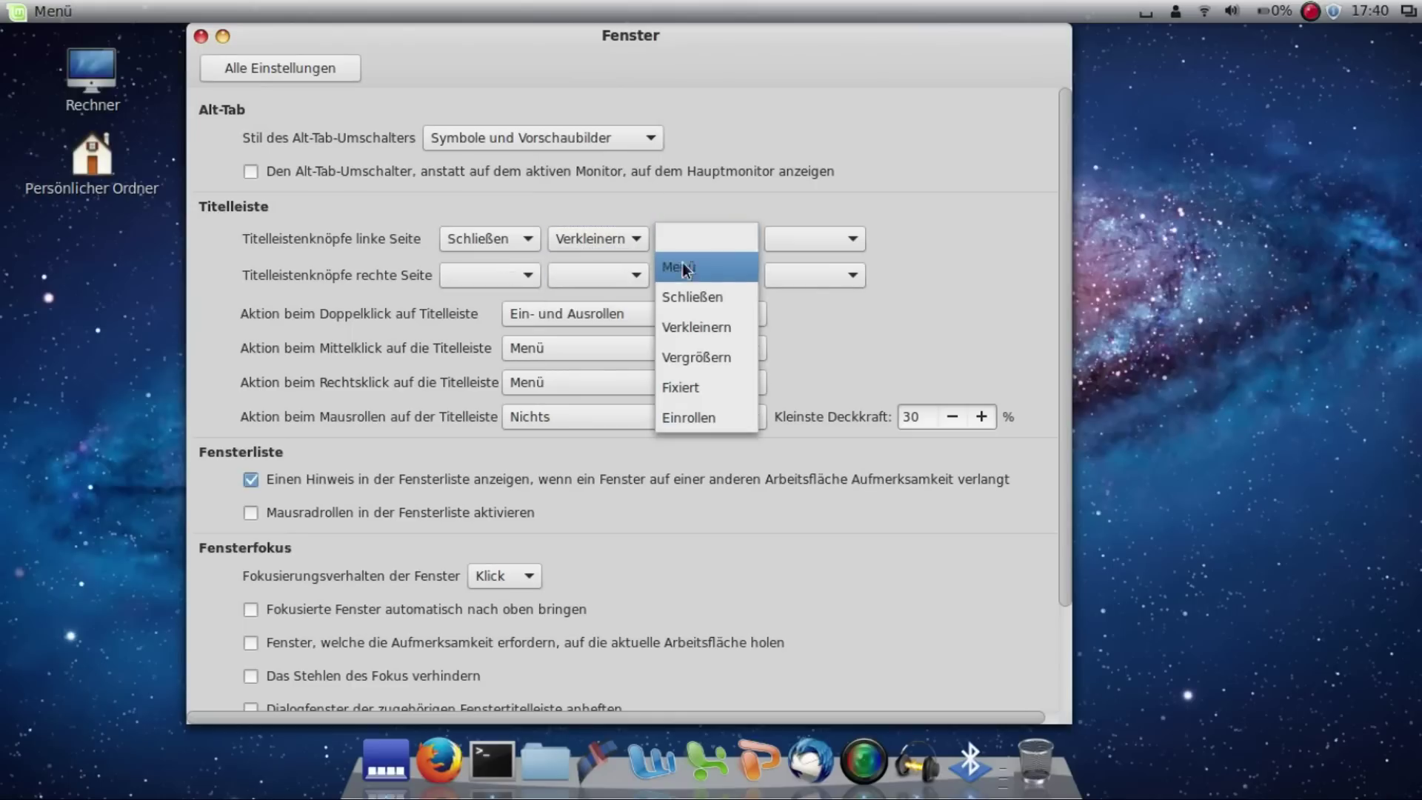
left_click(723, 355)
left_click(246, 37)
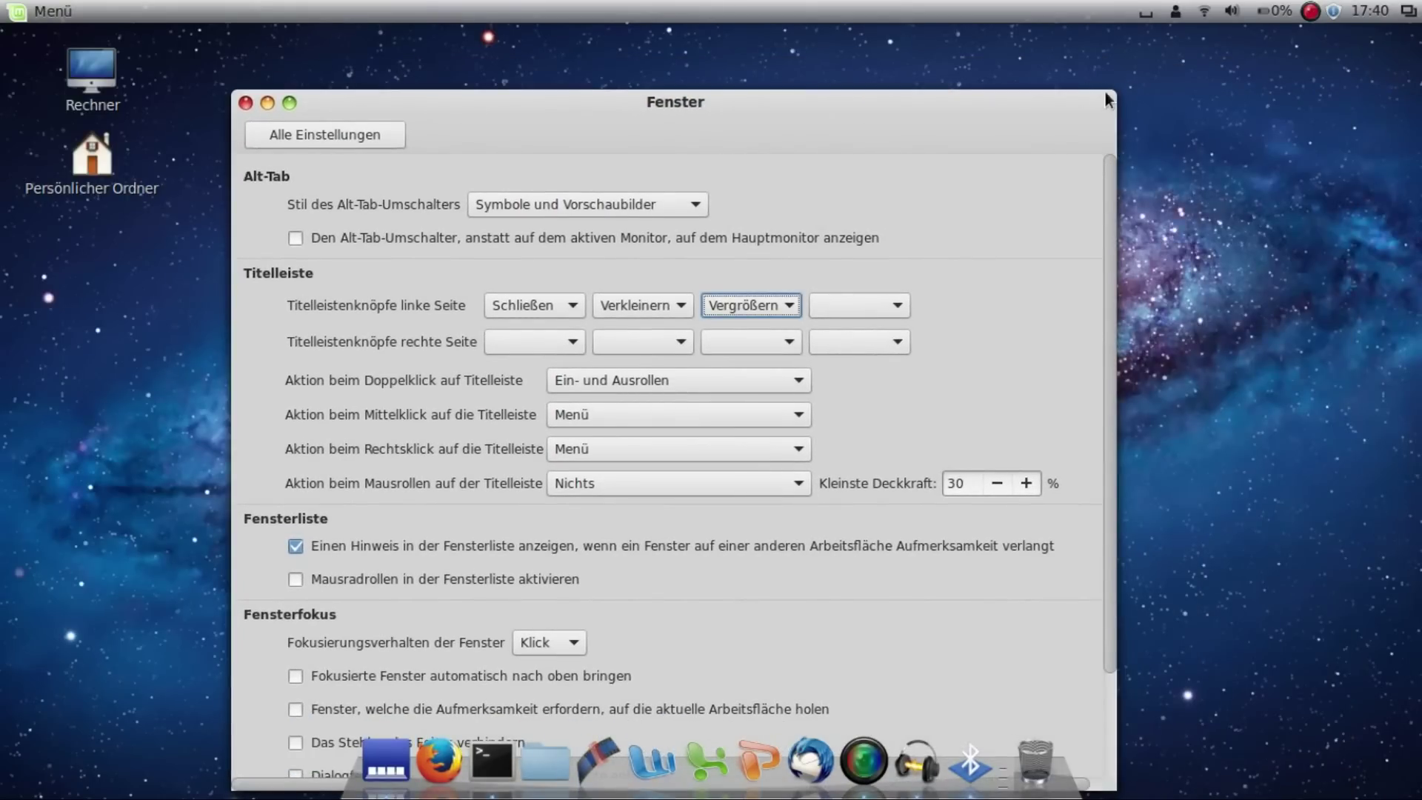
left_click_drag(1070, 117, 1268, 92)
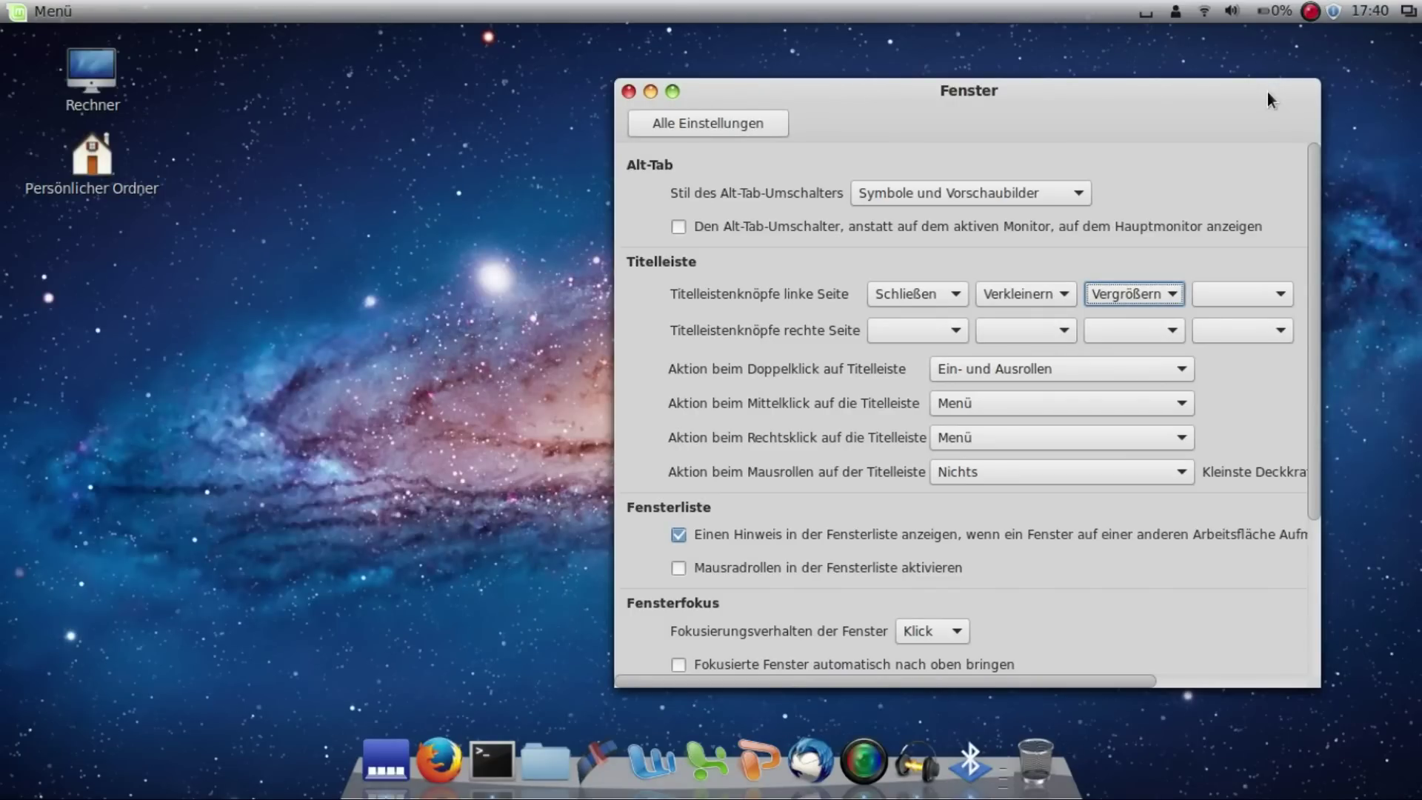
left_click_drag(1223, 88, 1051, 77)
left_click_drag(844, 74, 920, 81)
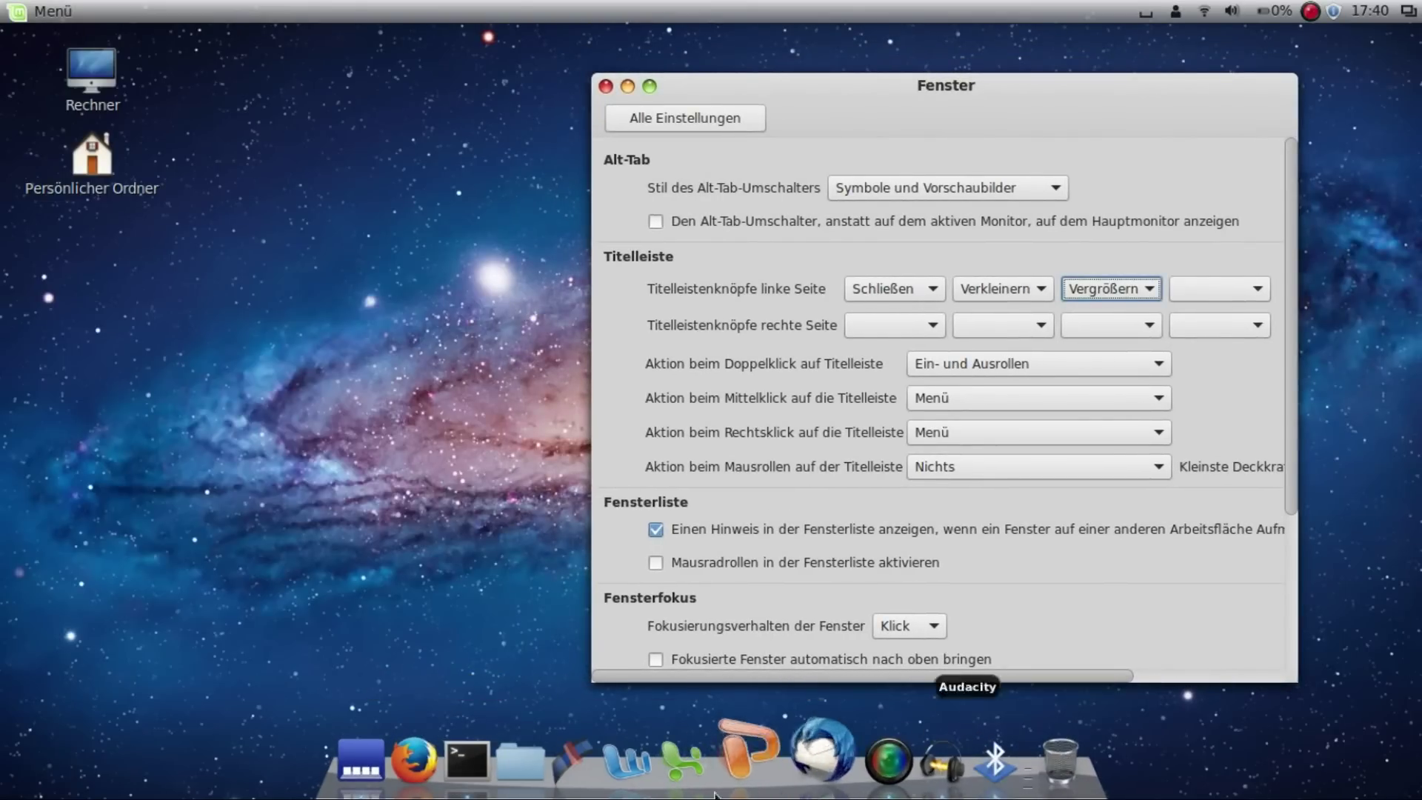
left_click_drag(777, 96, 729, 90)
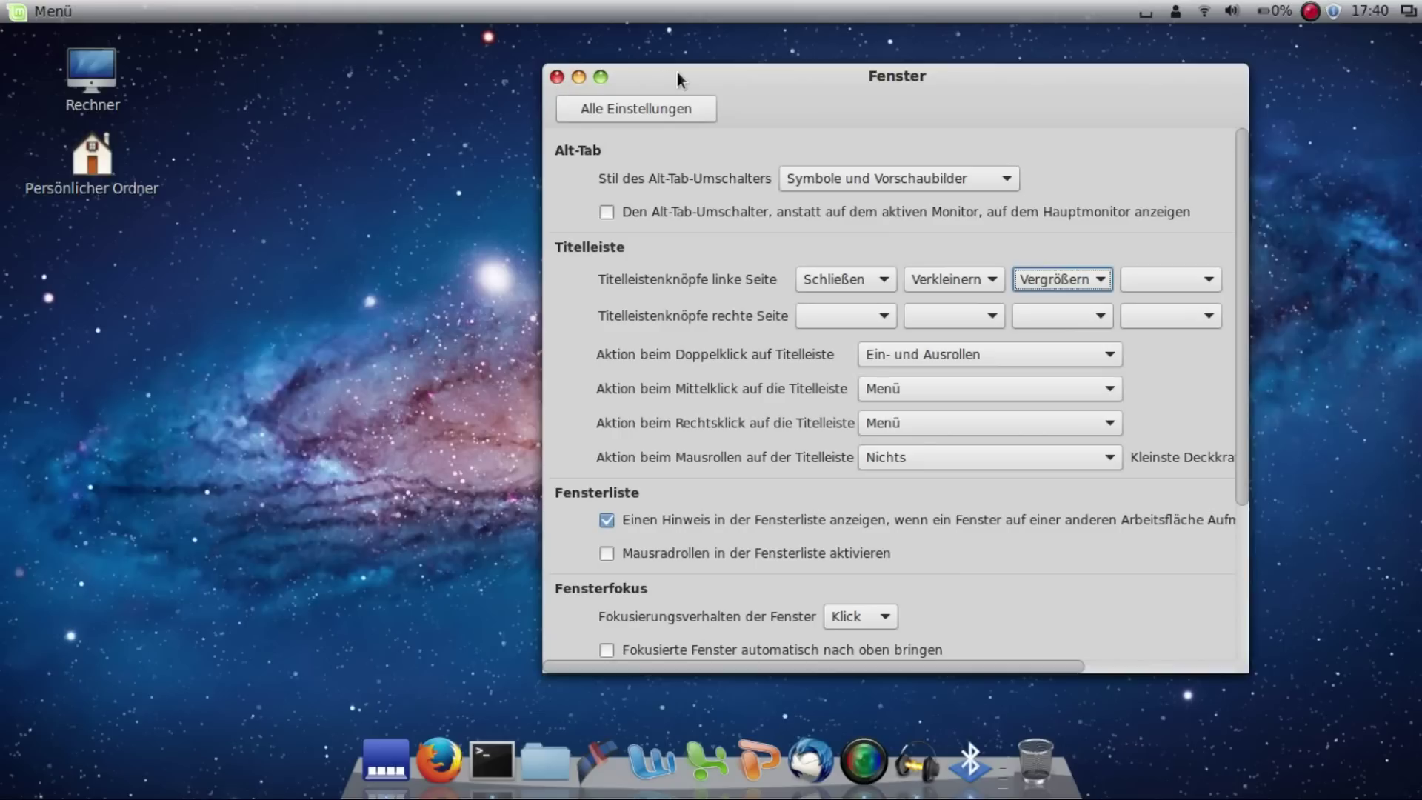
left_click_drag(740, 66, 809, 66)
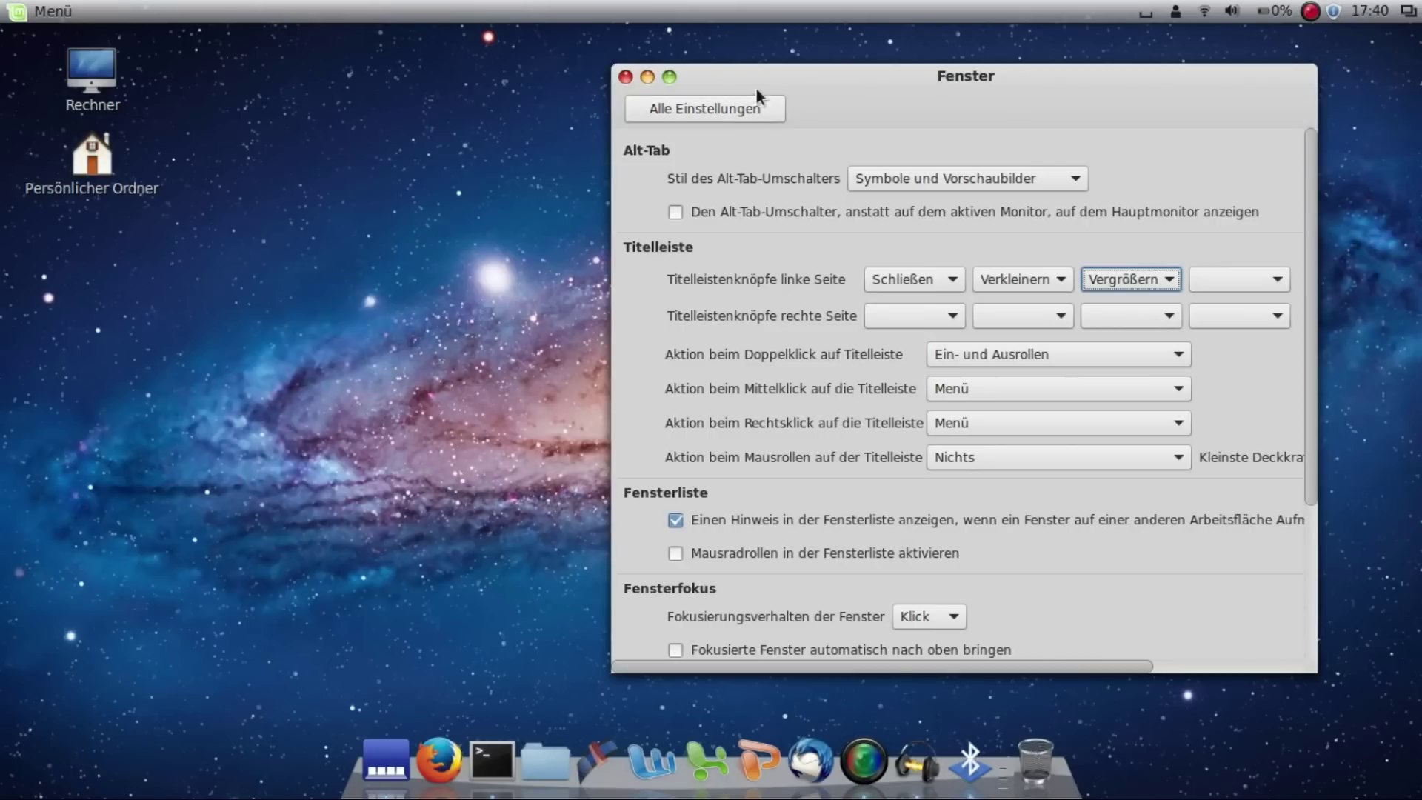
left_click_drag(794, 86, 642, 71)
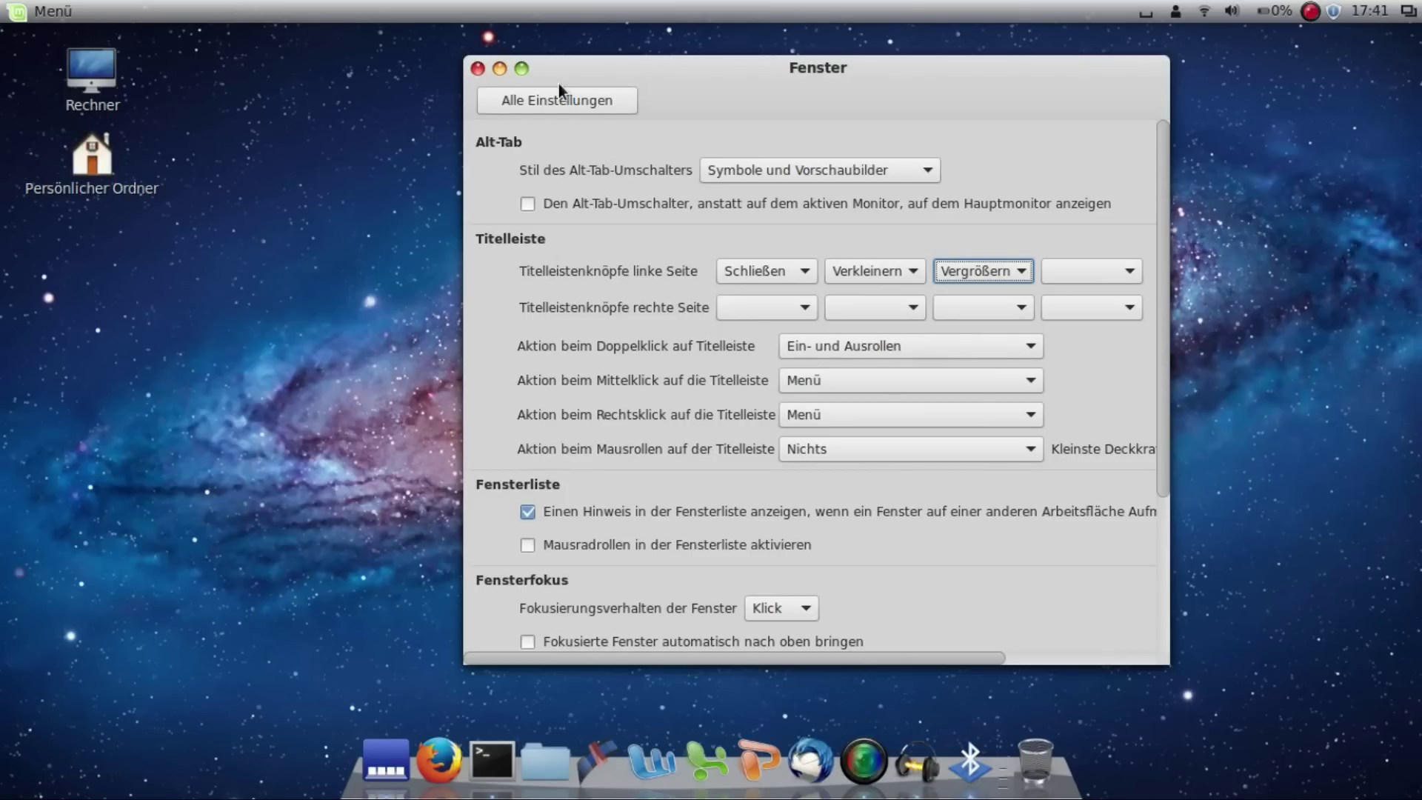
left_click_drag(615, 80, 690, 105)
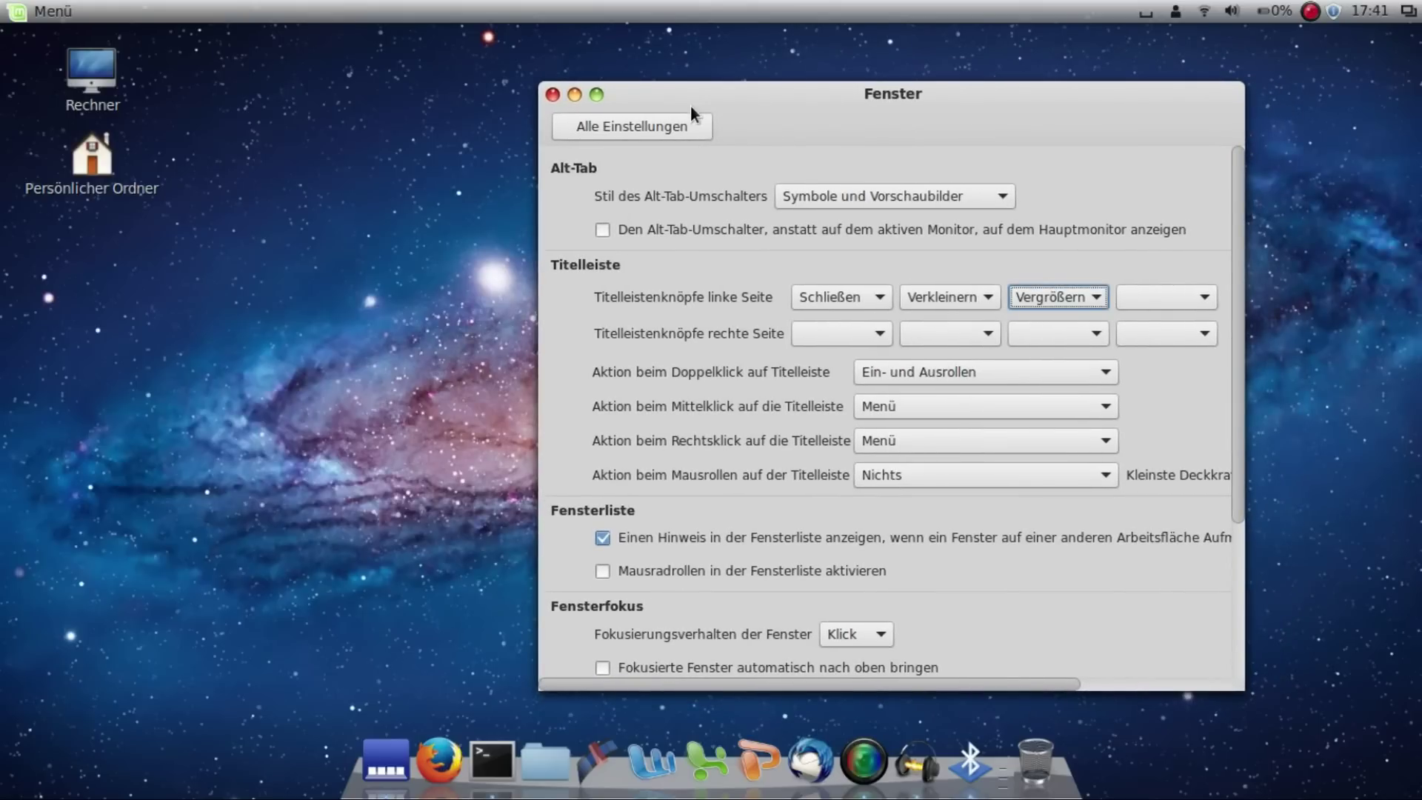
mouse_move(690, 106)
left_mouse_down()
mouse_move(698, 75)
mouse_move(680, 86)
left_mouse_up()
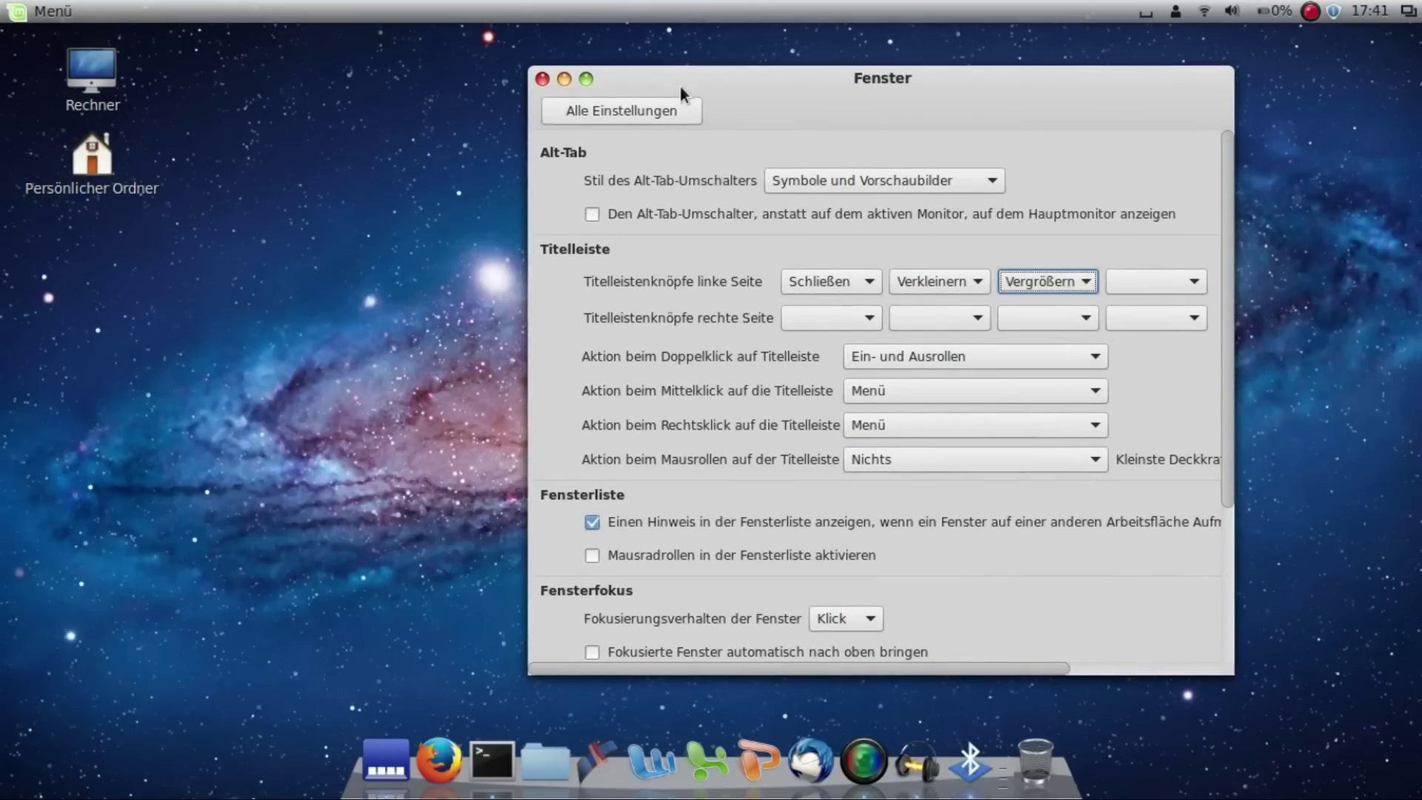